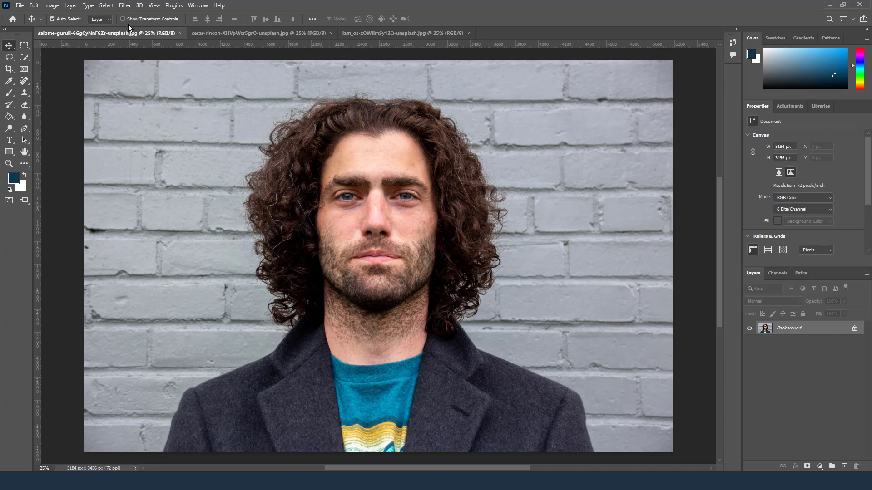
Unlock the Background layer and set the Pen tool to Path mode.
click(854, 330)
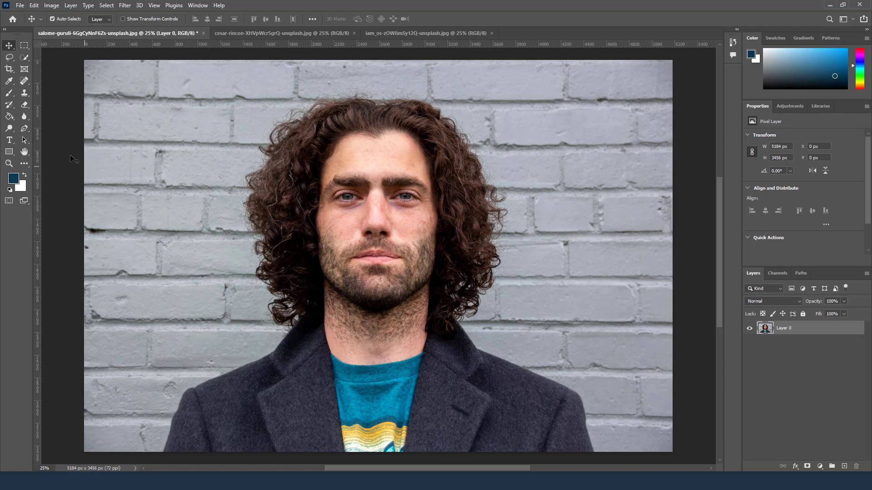
click(25, 129)
drag(25, 129, 42, 132)
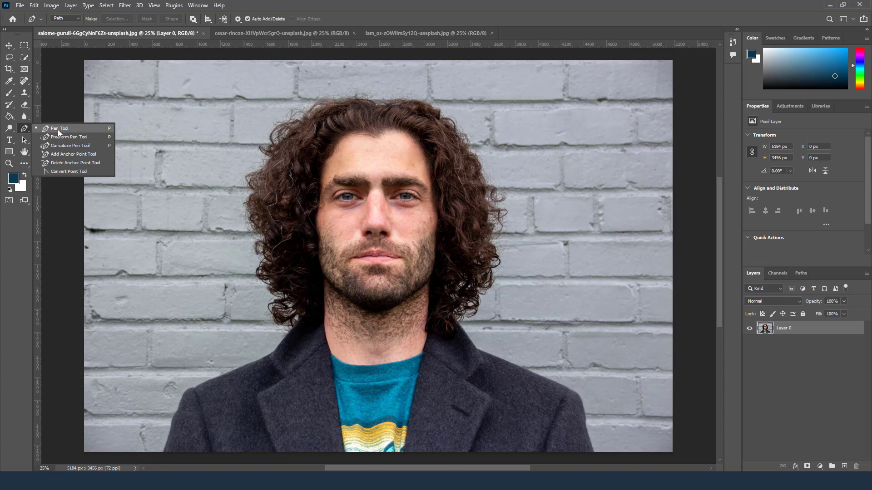
click(58, 129)
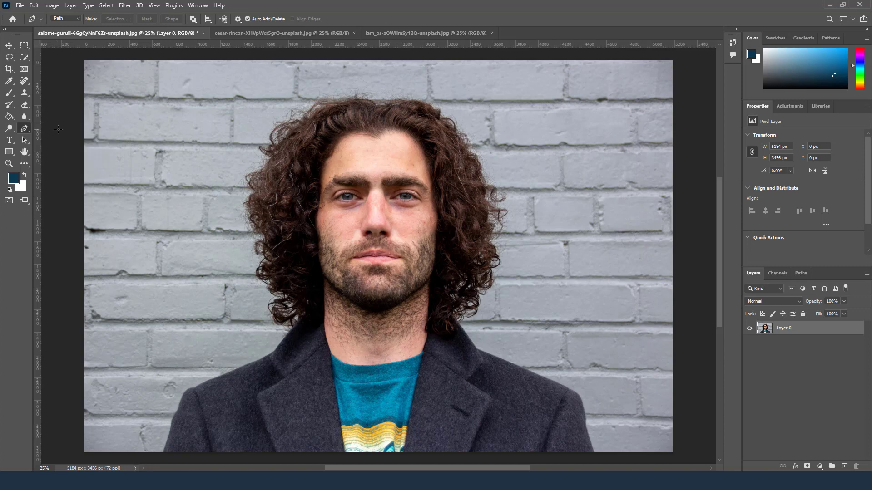
click(68, 20)
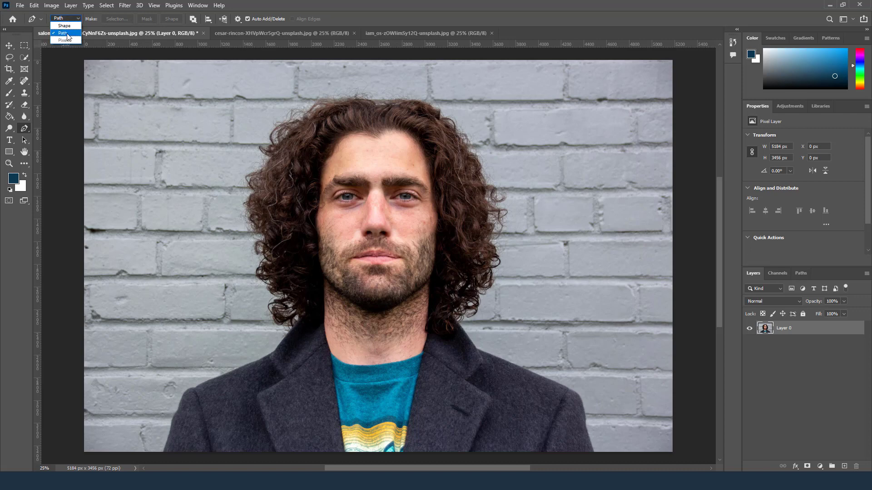
click(67, 36)
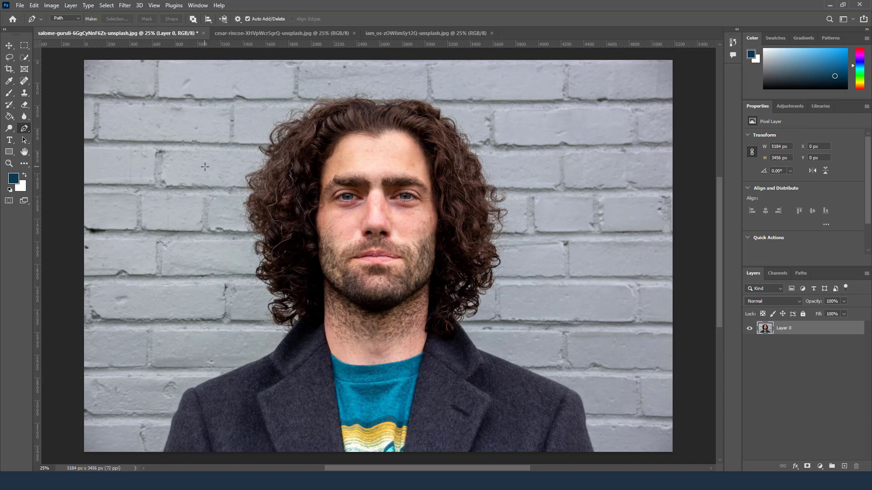
Start a path at the top centre of the man's hair and curve it over the upper right of his head.
key(ctrl+0)
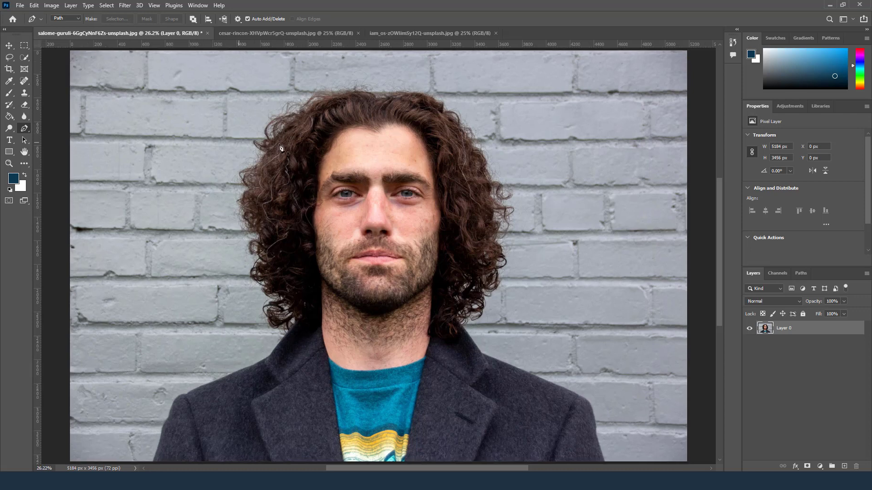
click(9, 164)
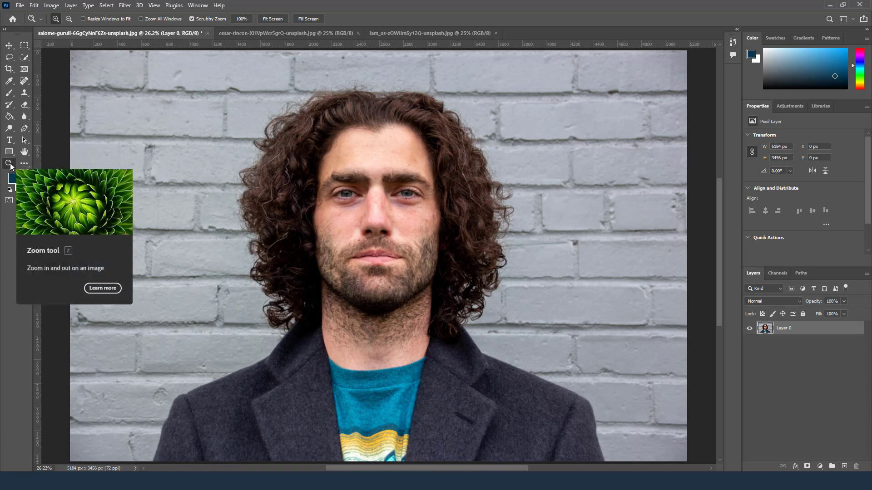
click(388, 179)
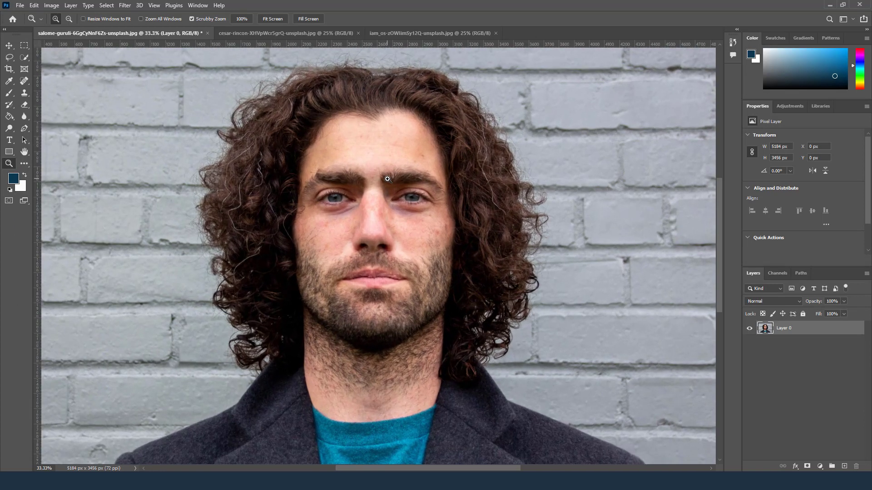
click(387, 179)
drag(387, 179, 391, 216)
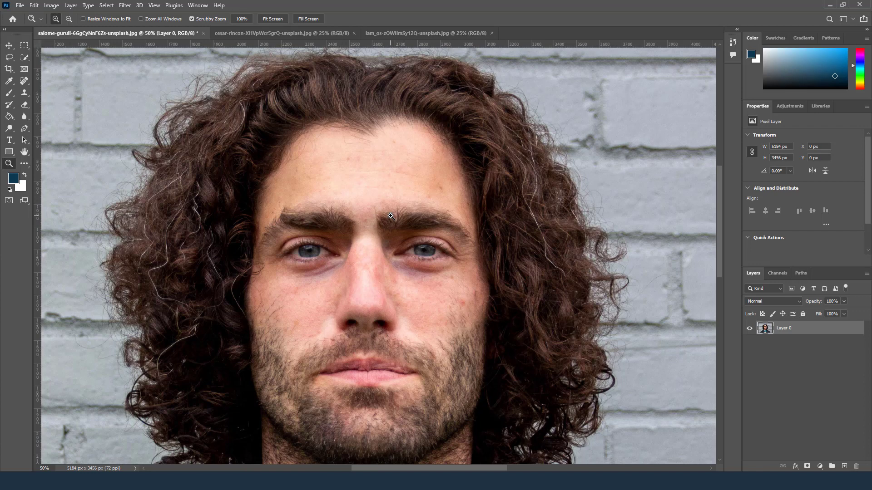
click(26, 130)
click(61, 133)
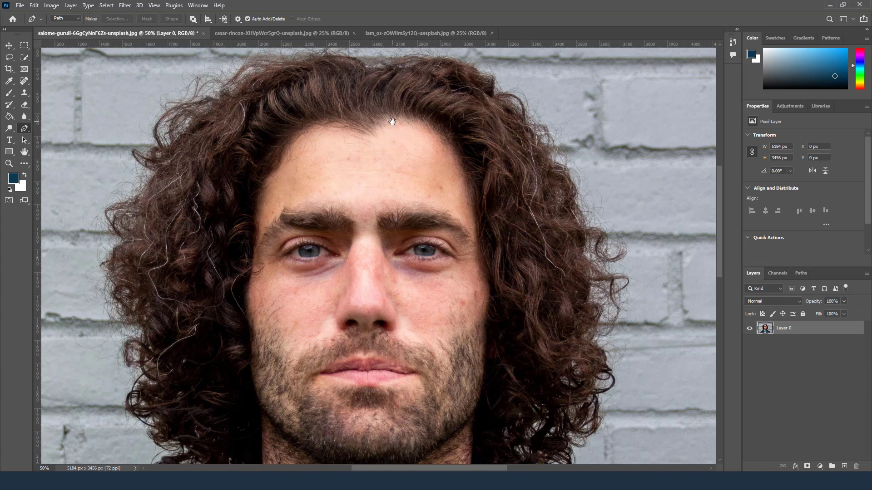
drag(392, 122, 382, 201)
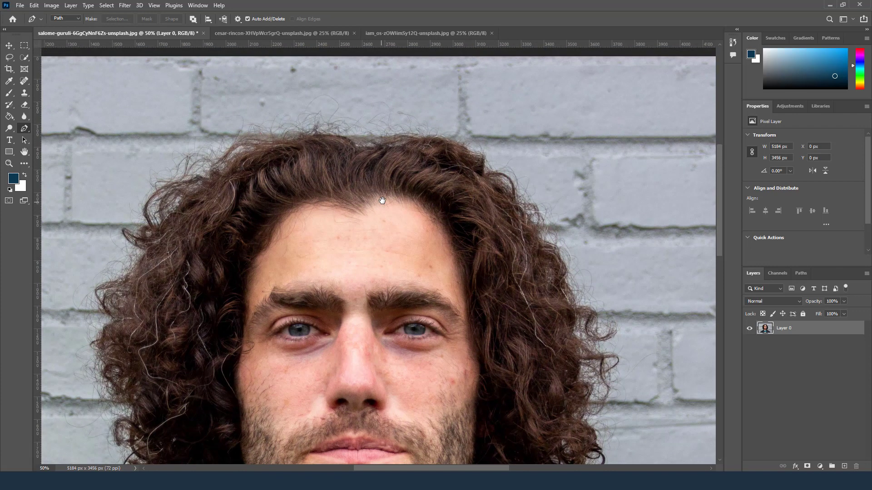
click(378, 133)
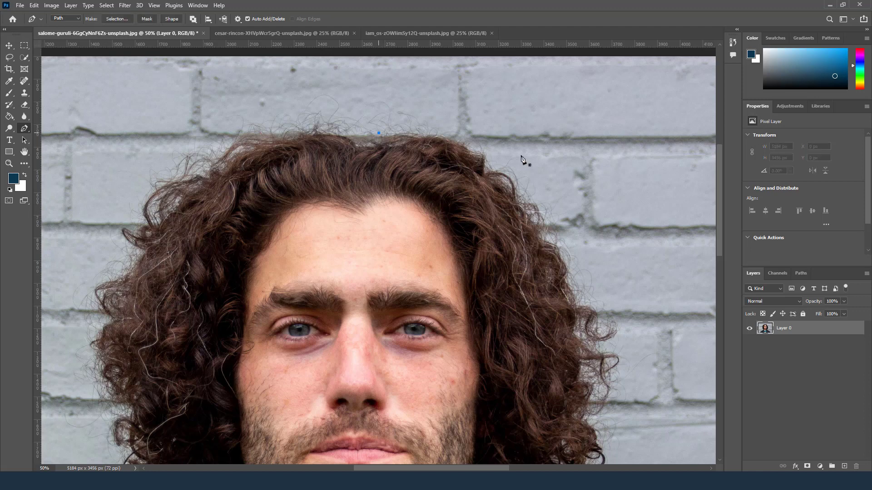
drag(490, 158, 549, 205)
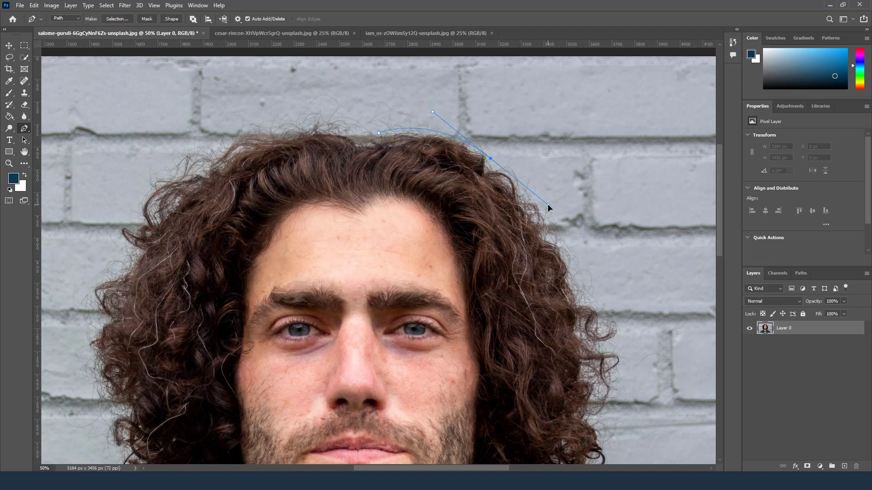
alt+click(491, 158)
drag(512, 217, 466, 179)
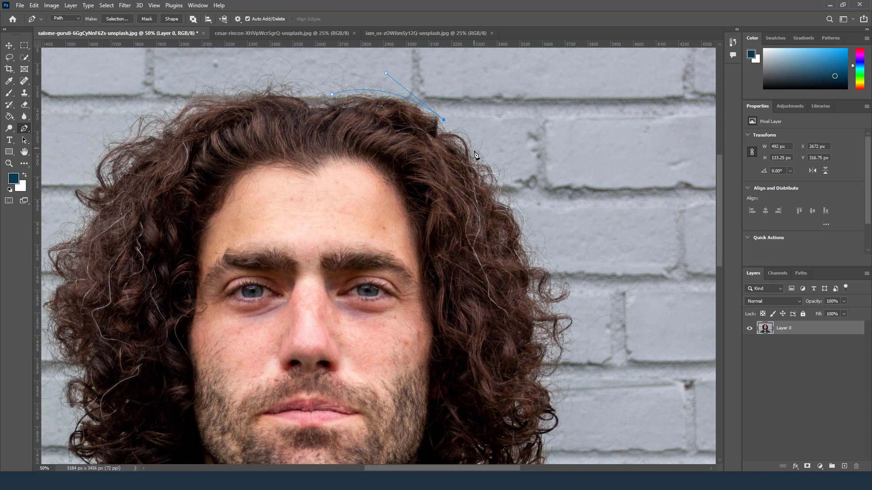
Continue the path down the right side of the hair, following the outermost curls beside the face.
drag(485, 163, 502, 192)
click(539, 260)
drag(540, 261, 550, 300)
click(539, 261)
drag(571, 283, 571, 299)
click(562, 310)
click(572, 336)
click(572, 353)
click(559, 376)
Trace the lower right curls with closely spaced anchor points until the path meets the coat collar.
drag(591, 294, 542, 128)
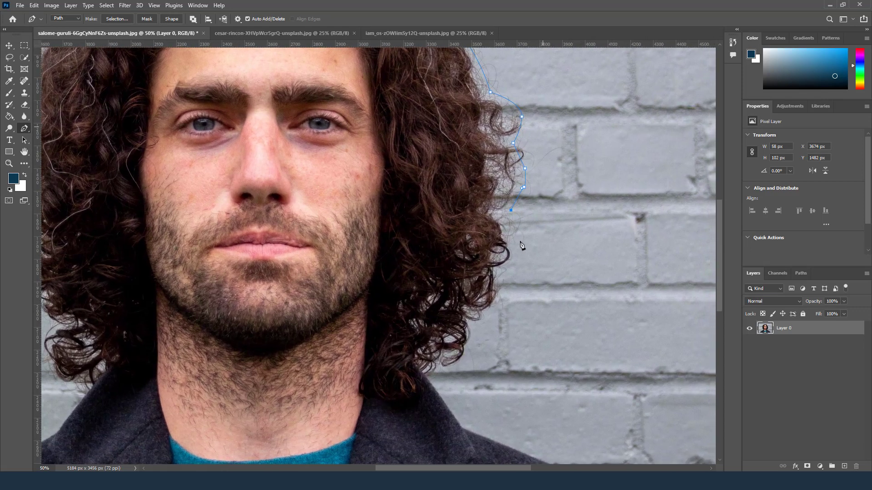
drag(509, 221, 510, 225)
drag(515, 245, 501, 280)
click(508, 265)
click(502, 296)
click(491, 313)
click(481, 317)
drag(478, 329, 470, 357)
click(458, 367)
click(441, 370)
click(426, 378)
Follow the right collar edge down to the shoulder and remove the last anchor's outgoing handle.
drag(430, 210, 456, 94)
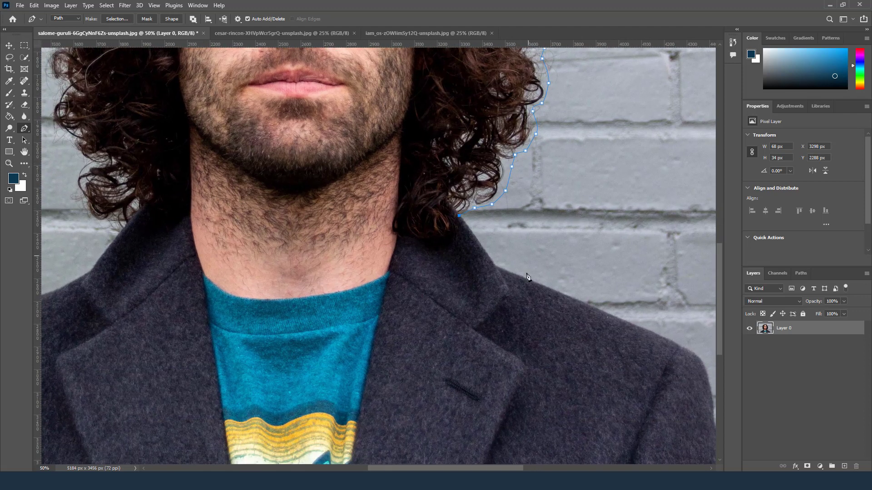
drag(495, 267, 510, 288)
drag(510, 289, 510, 288)
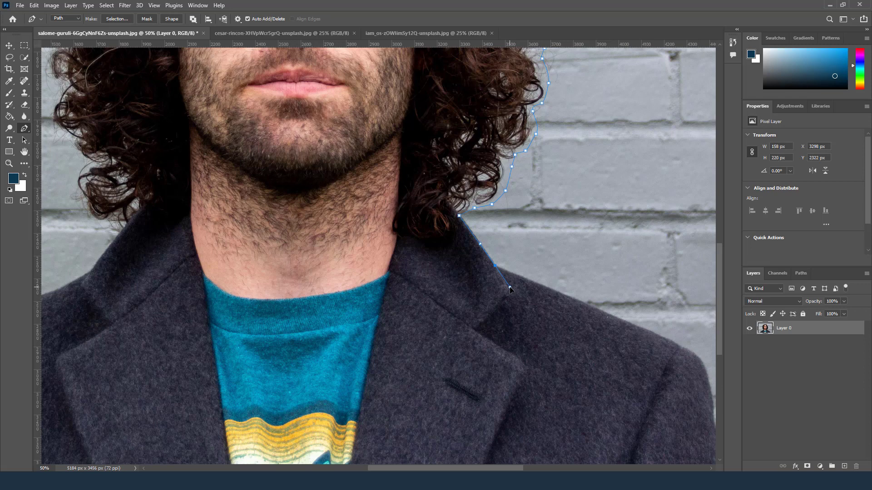
alt+click(496, 267)
Trace the right shoulder and sleeve of the coat down to the photo's bottom edge.
drag(582, 349, 403, 241)
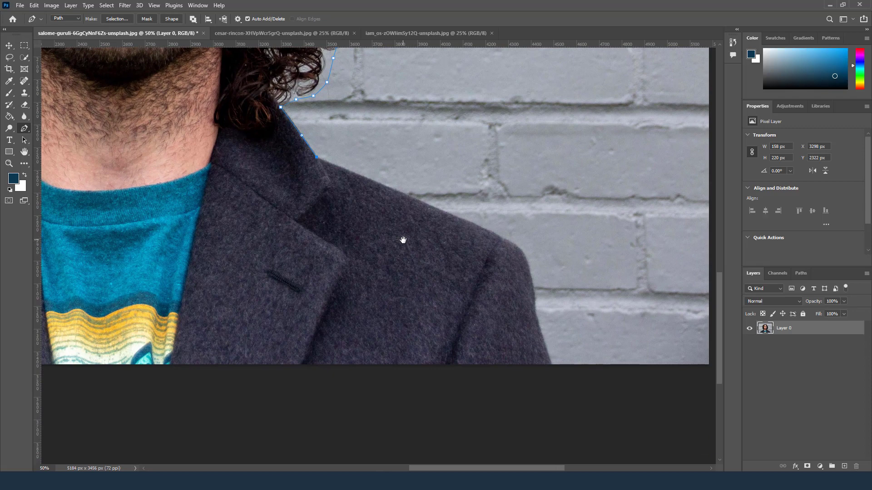
click(499, 237)
drag(500, 237, 519, 250)
alt+click(500, 236)
drag(520, 247, 525, 256)
drag(535, 303, 536, 327)
click(553, 364)
drag(553, 367, 562, 380)
alt+click(552, 364)
Carry the path along the photo's bottom edge and up the left sleeve to the top of the shoulder.
drag(415, 234, 592, 226)
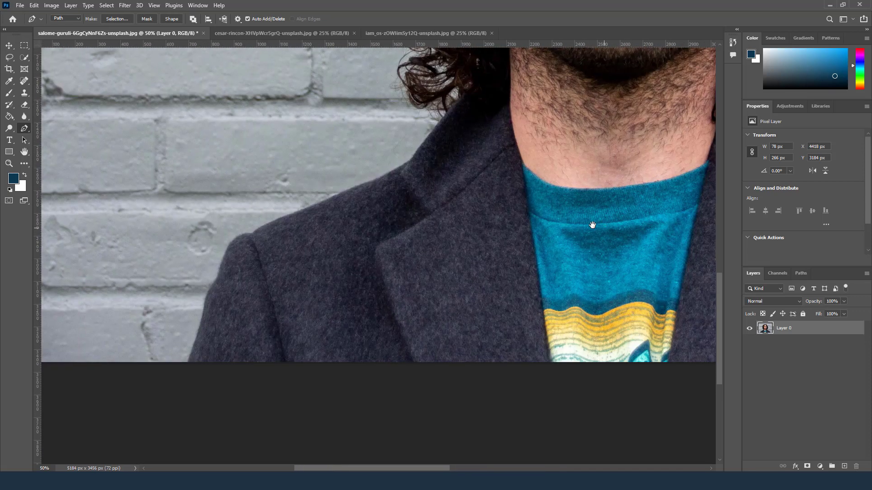
click(189, 364)
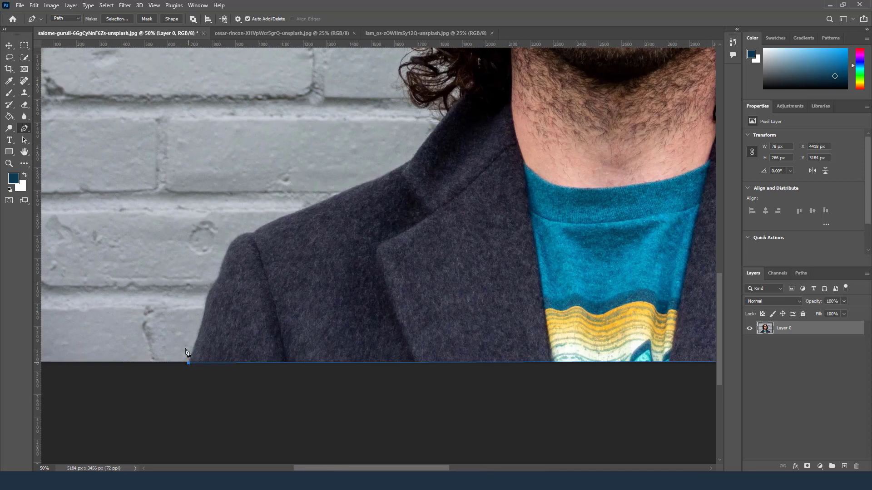
drag(205, 315, 208, 284)
click(219, 278)
drag(232, 242, 241, 226)
click(254, 233)
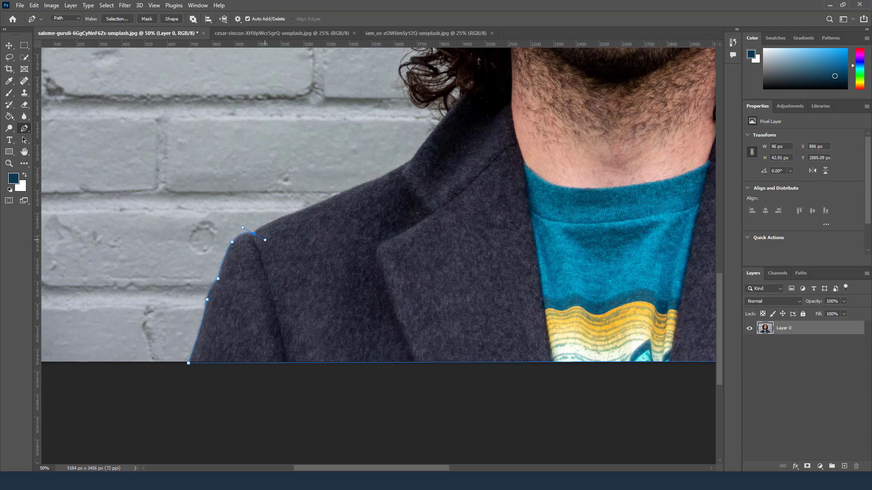
Trace the left shoulder and collar of the coat up to where the hair begins.
drag(310, 210, 310, 210)
alt+click(283, 218)
alt+click(376, 179)
alt+click(412, 162)
click(448, 111)
Outline the lower left curls, placing anchor points upward from the collar along the hair's outer edge.
drag(415, 115, 394, 230)
drag(379, 205, 367, 166)
click(379, 168)
drag(410, 142, 378, 283)
click(350, 302)
click(341, 289)
click(319, 278)
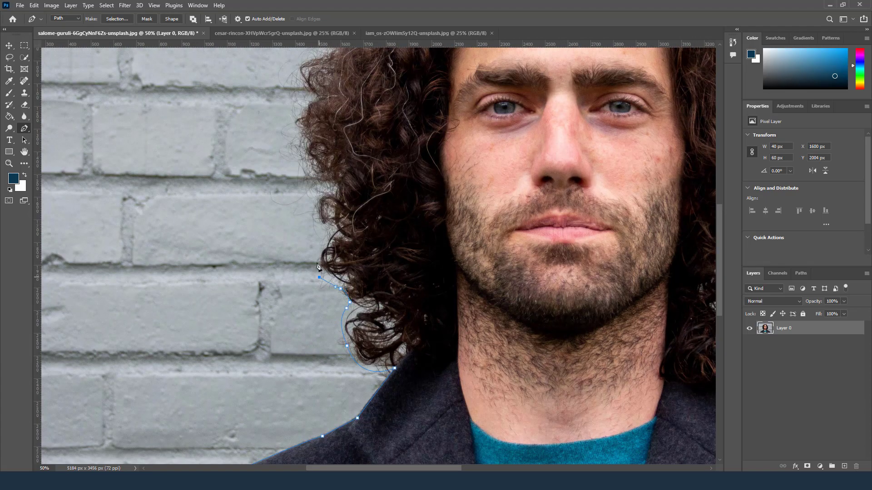
click(317, 259)
click(320, 241)
click(323, 233)
Extend the path up the left side of the hair beside the eyes and cheek with short segments.
drag(399, 132, 386, 275)
click(295, 330)
click(293, 313)
click(286, 300)
click(282, 280)
click(282, 260)
click(288, 246)
click(276, 219)
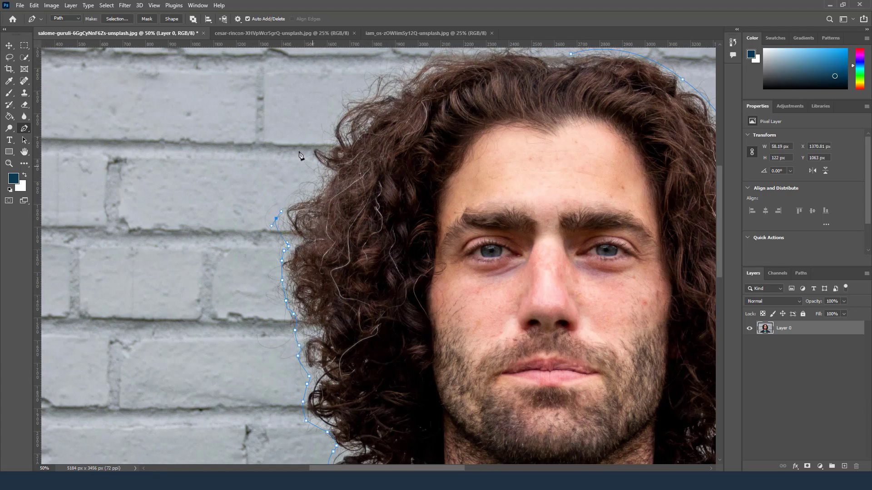
Curve the path over the upper left of the hair and close it at the starting anchor.
drag(454, 97, 428, 193)
click(306, 235)
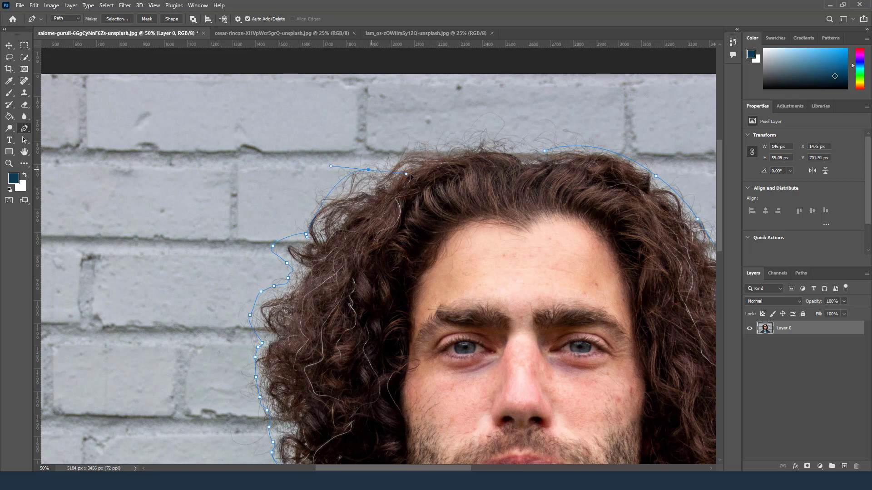
drag(369, 169, 433, 157)
alt+click(369, 171)
drag(521, 145, 563, 166)
alt+click(521, 145)
click(545, 150)
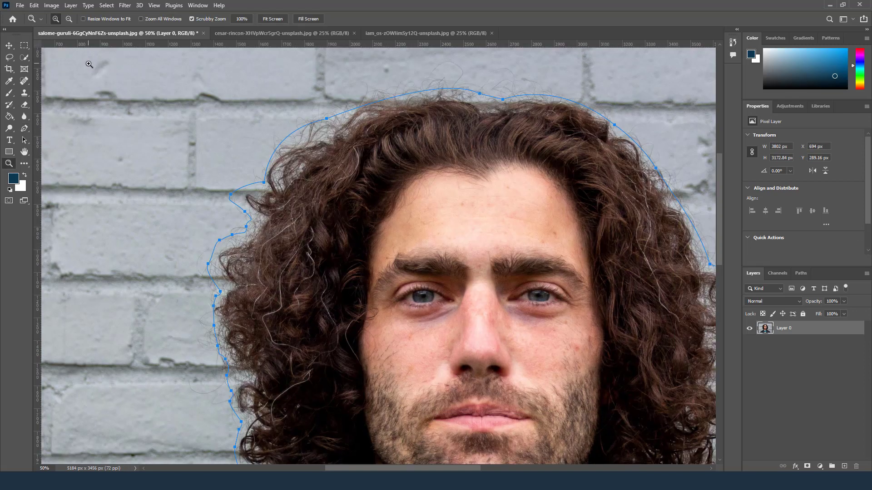
Convert the closed path into a new anti-aliased selection with a feather radius of 0 pixels.
click(69, 19)
click(499, 210)
click(499, 210)
click(500, 210)
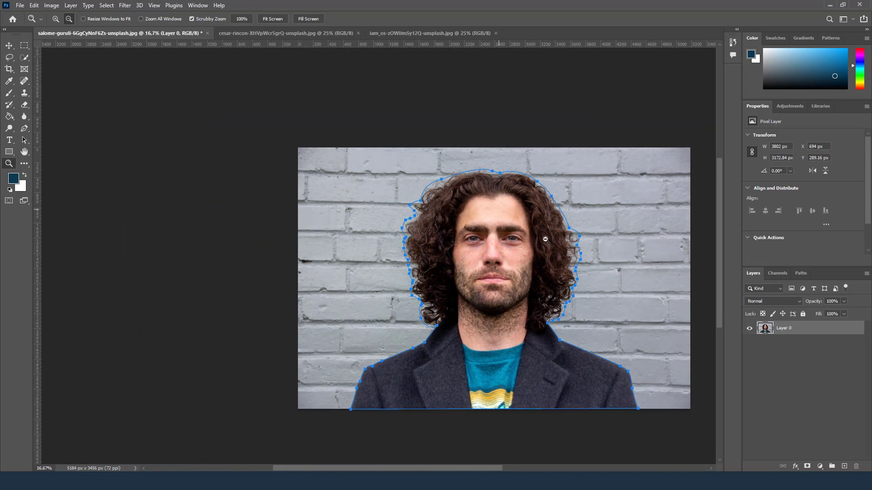
drag(477, 469, 509, 469)
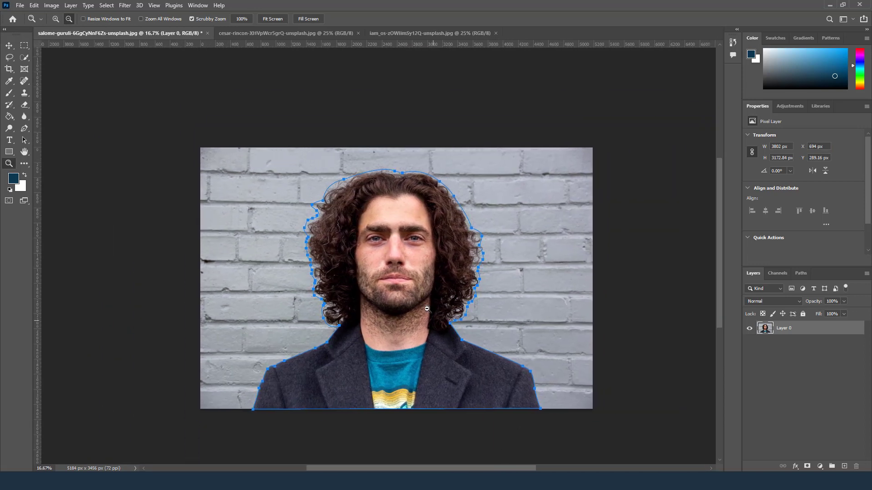
click(55, 19)
click(411, 245)
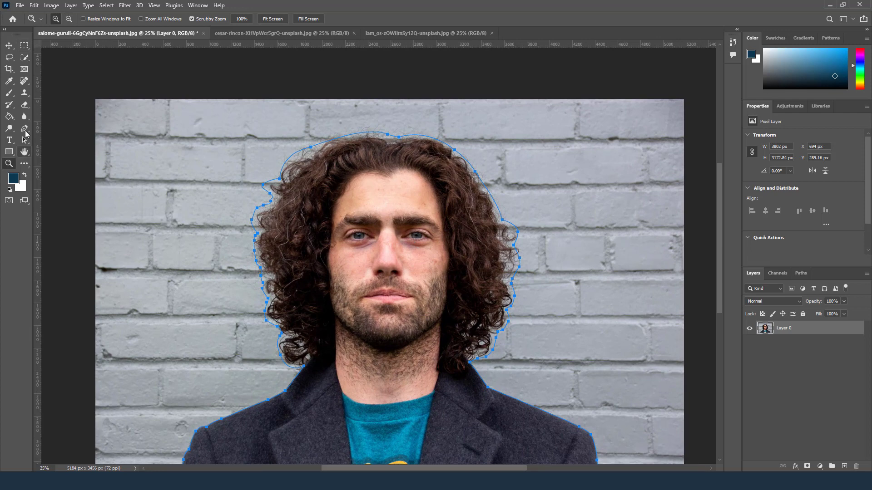
click(25, 129)
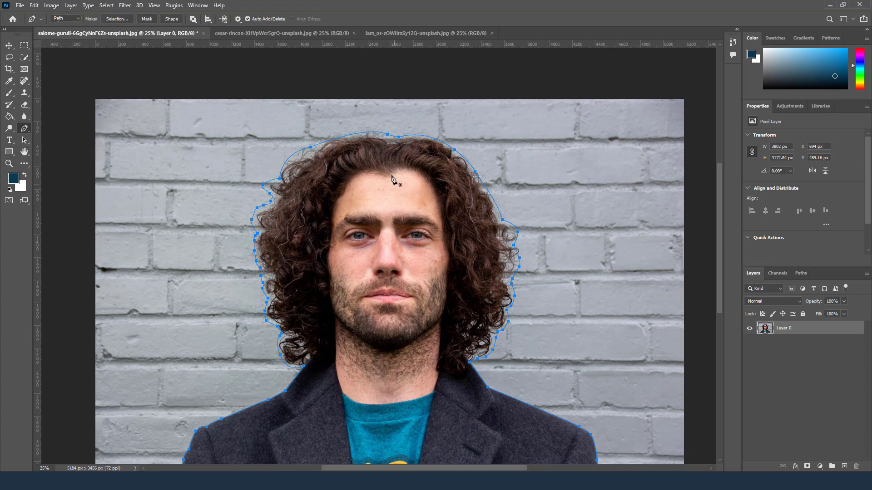
right_click(389, 162)
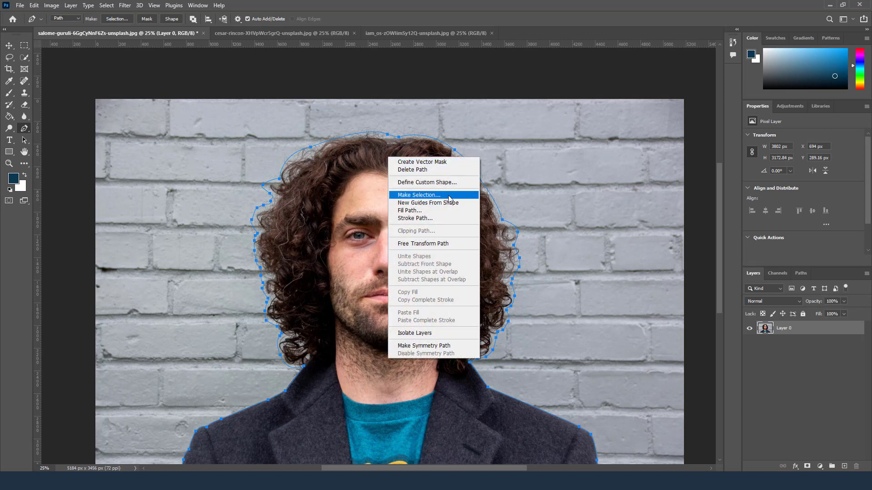
click(419, 195)
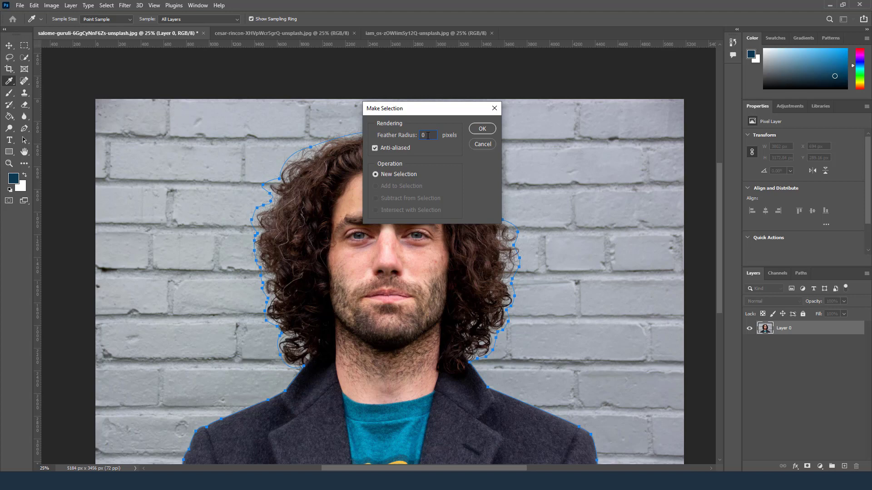
click(482, 129)
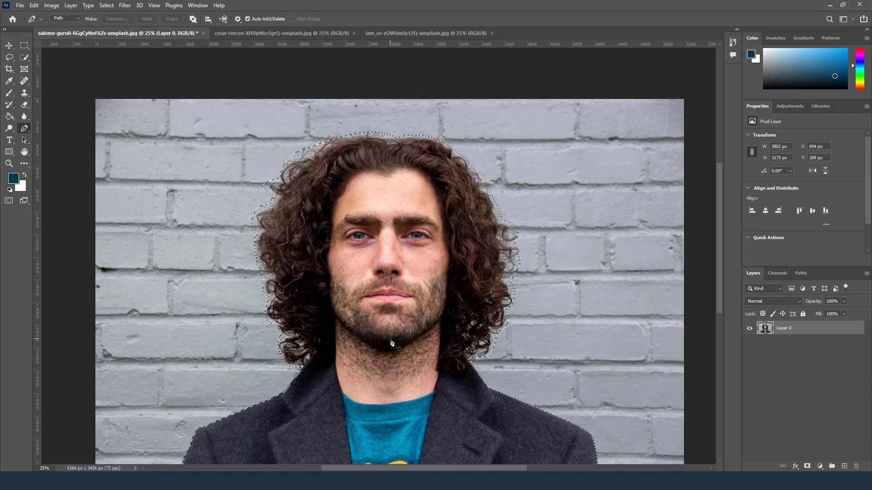
Open Refine Edge for the selection and set its view mode to On Layers.
click(105, 6)
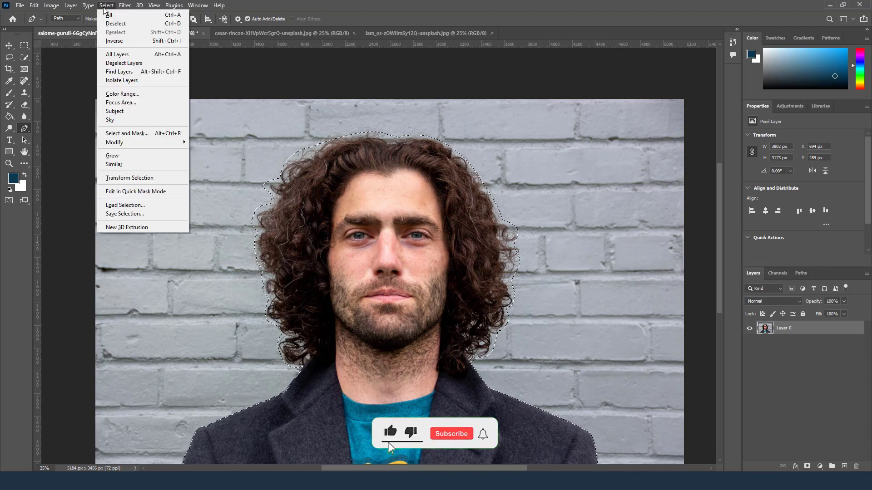
shift+click(136, 133)
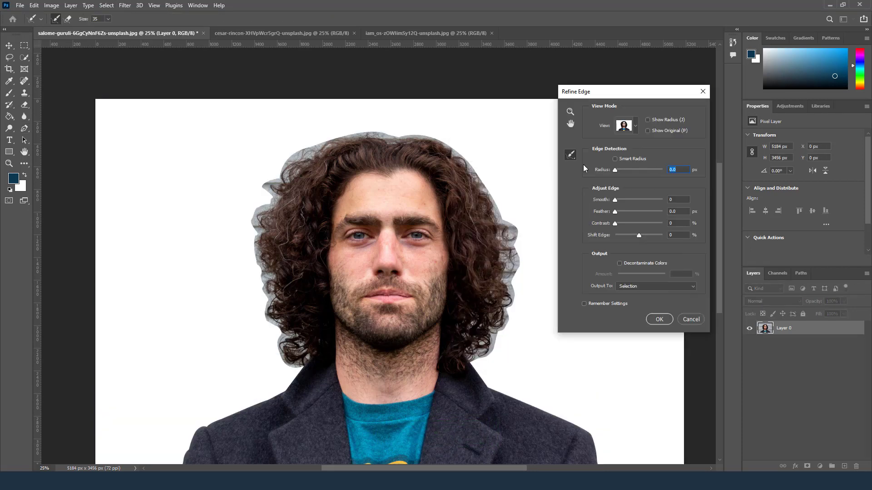
click(636, 125)
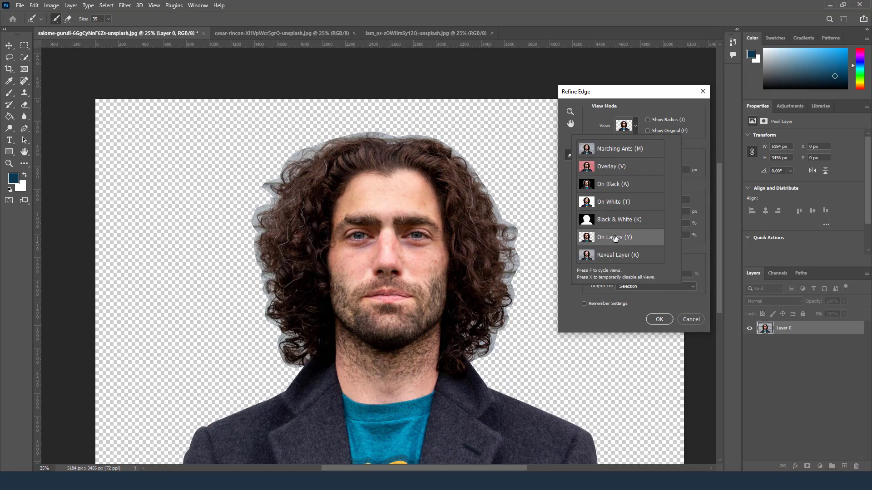
Close the view mode list and choose the Refine Radius Tool as the Refine Edge brush.
click(601, 320)
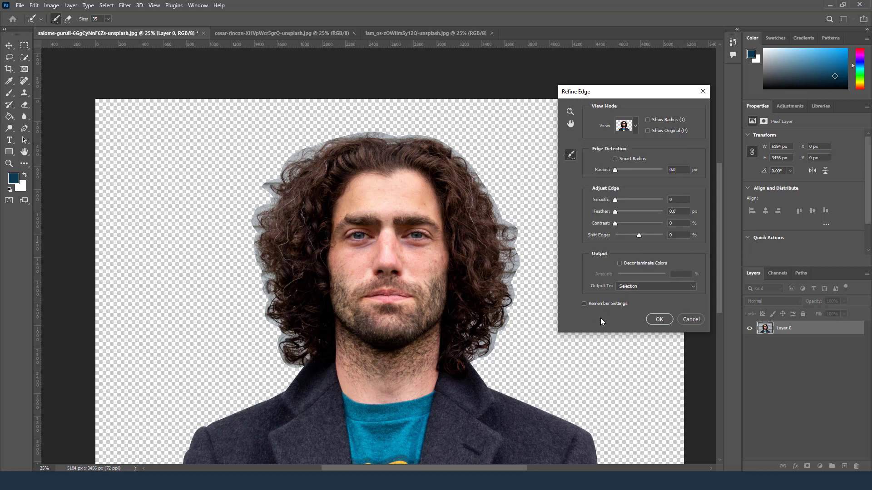
click(571, 158)
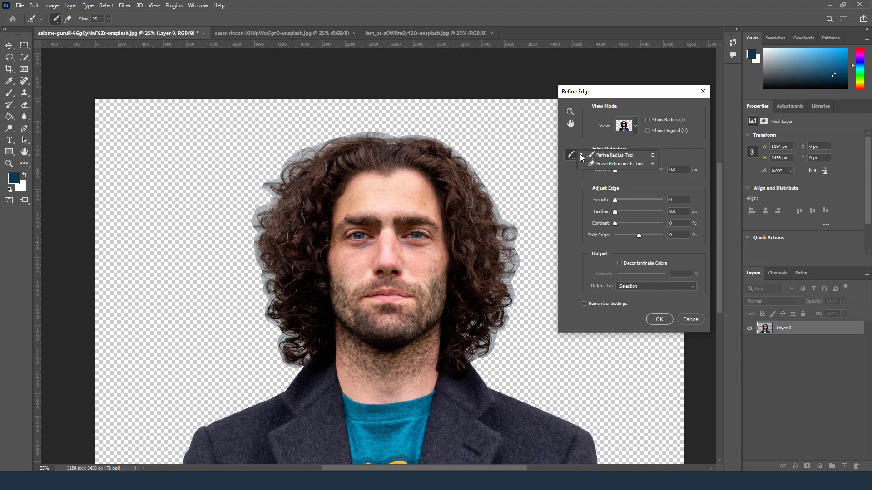
click(605, 156)
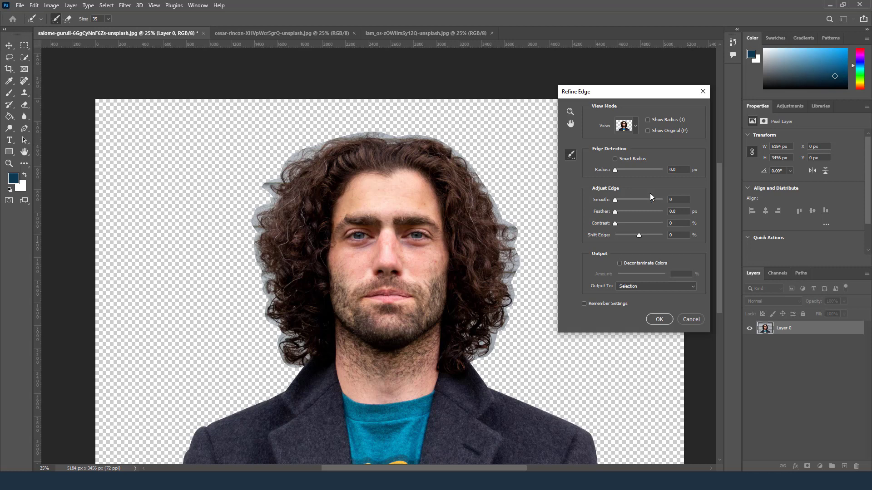
Brush the Refine Radius Tool along the upper right edge of the hair to remove the grey background fringe.
click(570, 112)
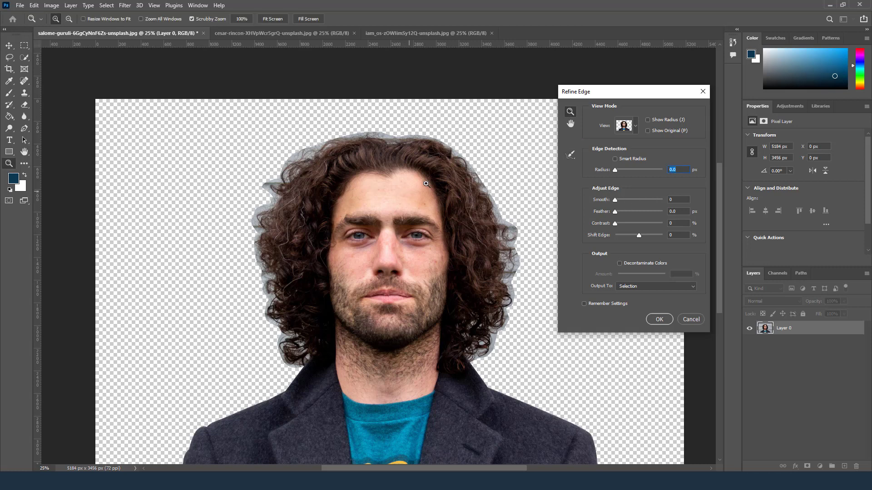
click(472, 183)
click(476, 181)
click(501, 183)
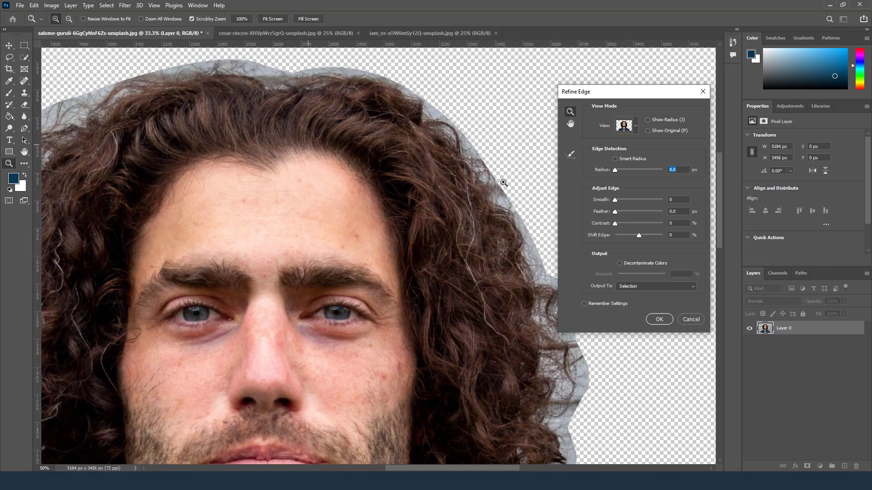
click(570, 155)
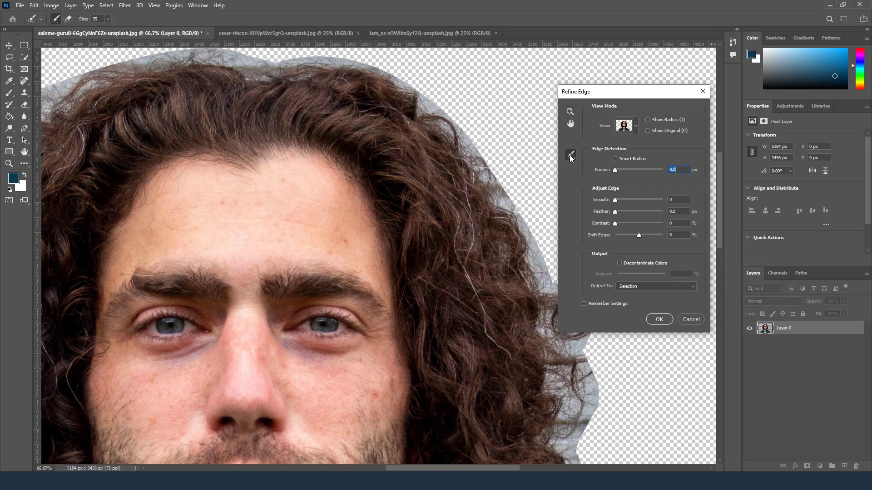
click(55, 17)
drag(486, 169, 482, 168)
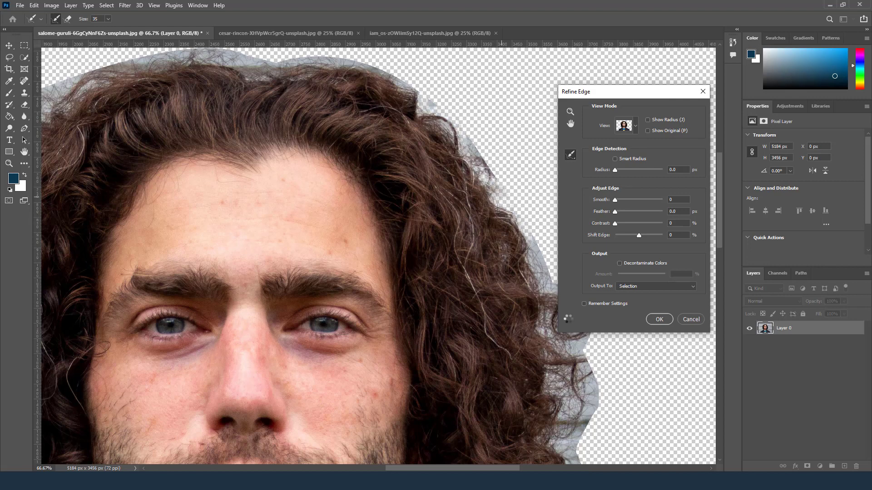
mouse_move(491, 181)
mouse_down()
mouse_move(492, 167)
mouse_move(472, 154)
mouse_move(495, 185)
mouse_up()
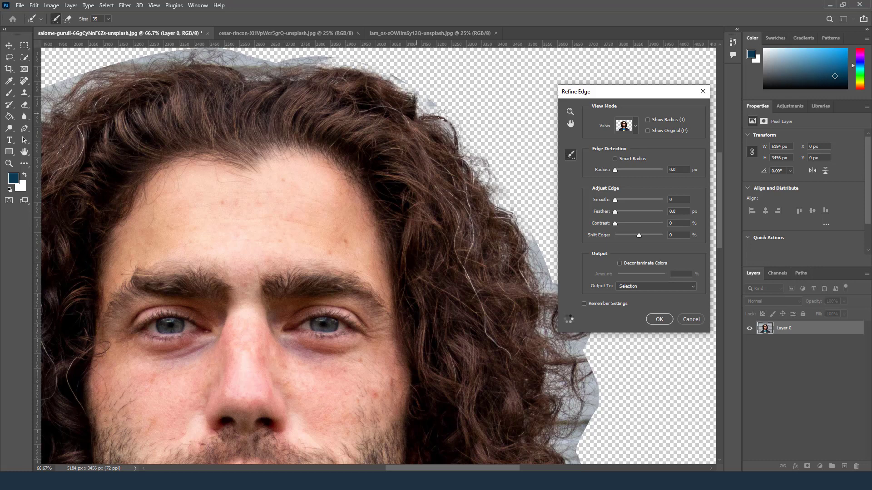
drag(441, 114, 435, 104)
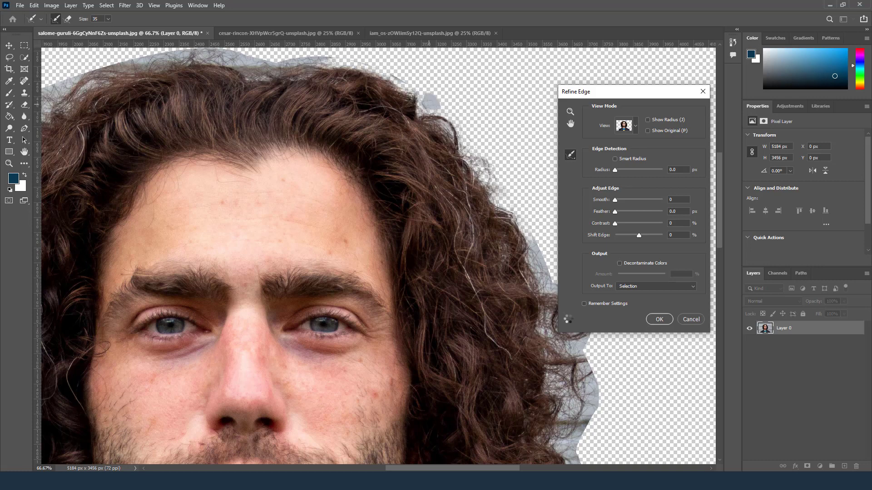
drag(489, 168, 542, 267)
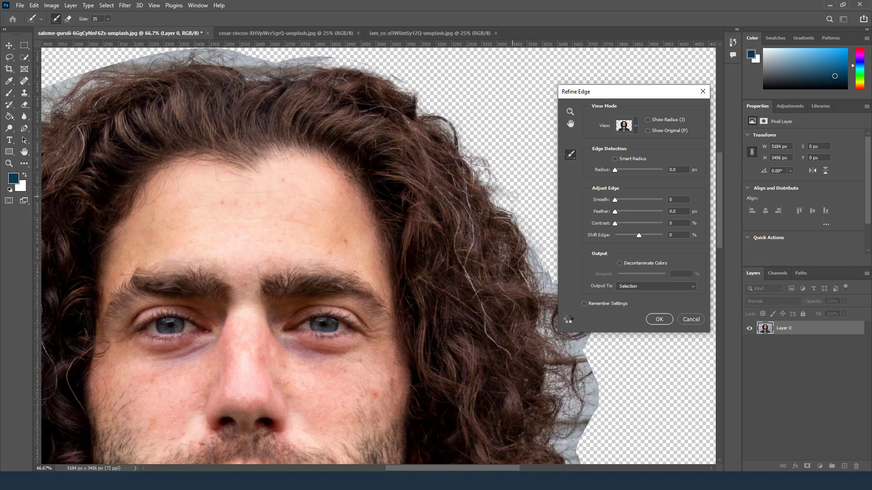
mouse_move(487, 156)
mouse_down()
mouse_move(488, 126)
mouse_move(436, 110)
mouse_move(412, 105)
mouse_move(329, 120)
mouse_move(300, 105)
mouse_move(262, 105)
mouse_move(303, 97)
mouse_move(331, 111)
mouse_move(433, 102)
mouse_up()
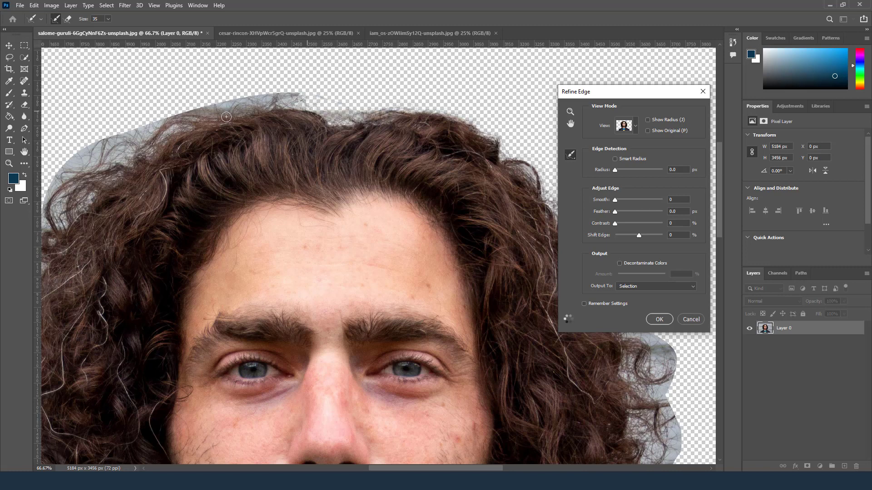
Refine the top and upper left hair edges with Refine Radius strokes over the remaining grey fringe.
mouse_move(298, 99)
mouse_down()
mouse_move(222, 107)
mouse_move(204, 113)
mouse_move(215, 119)
mouse_move(162, 135)
mouse_up()
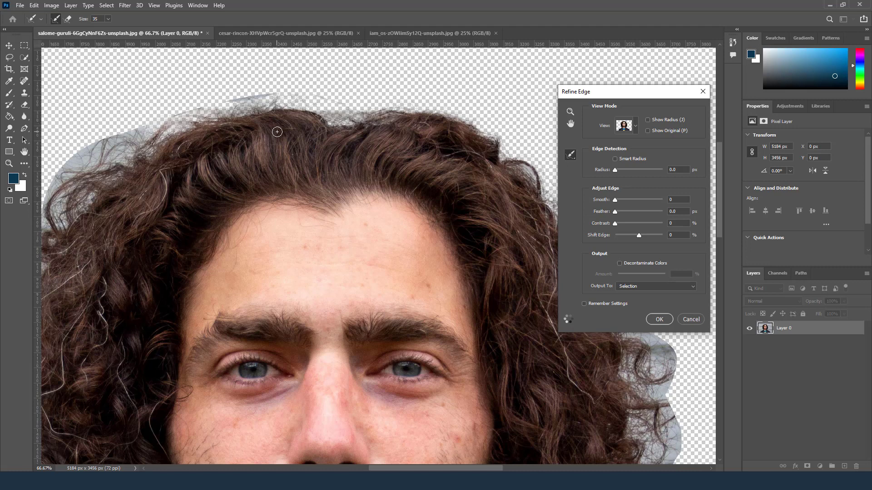
mouse_move(266, 127)
mouse_down()
mouse_move(371, 135)
mouse_move(355, 99)
mouse_move(369, 100)
mouse_move(240, 162)
mouse_move(226, 154)
mouse_move(228, 170)
mouse_move(185, 185)
mouse_move(196, 158)
mouse_move(215, 156)
mouse_up()
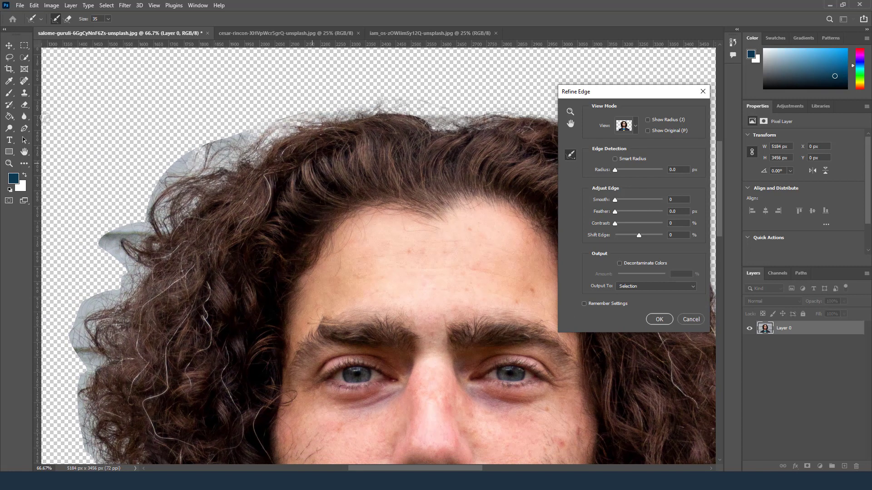
drag(270, 132, 317, 120)
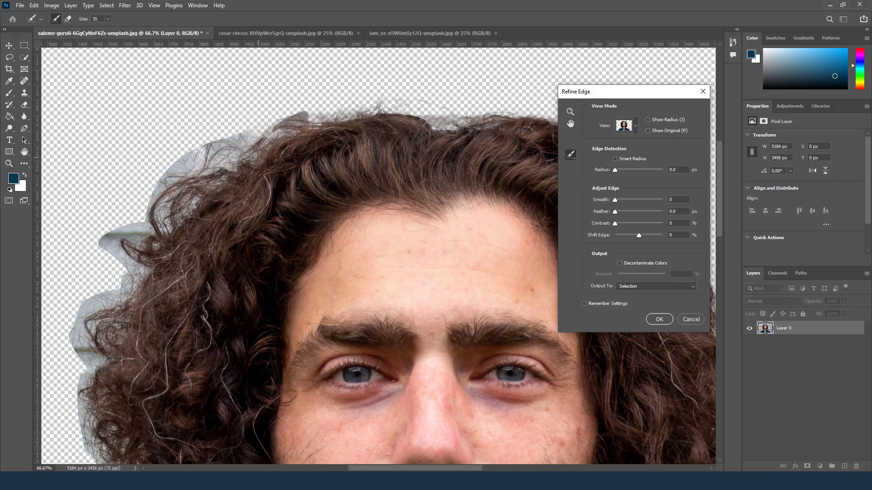
mouse_move(249, 138)
mouse_down()
mouse_move(162, 164)
mouse_move(152, 197)
mouse_up()
drag(125, 237, 104, 265)
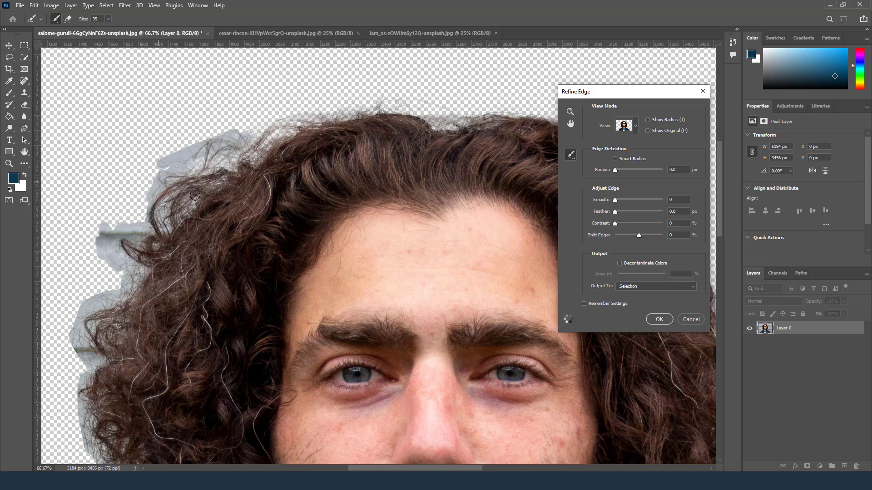
Refine the left side of the hair from eye level down to the lower curls at the coat collar.
scroll(190, 255, down, 5)
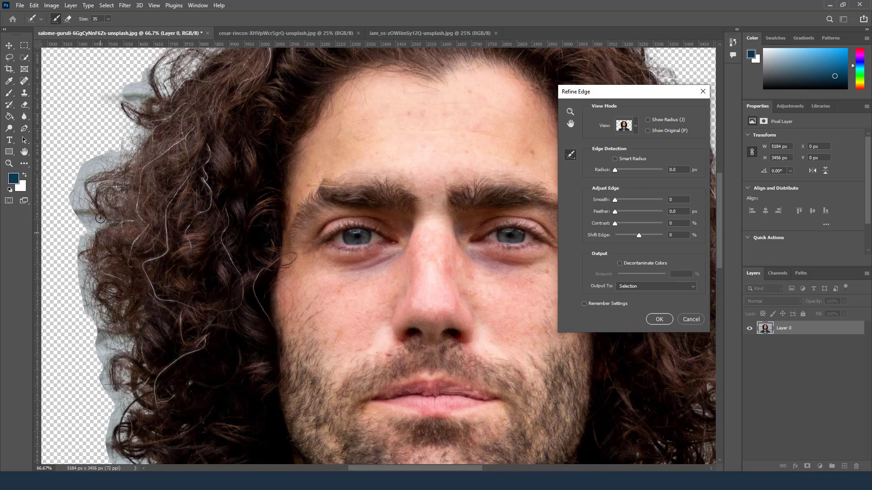
mouse_move(97, 214)
mouse_down()
mouse_move(93, 169)
mouse_move(96, 243)
mouse_move(79, 250)
mouse_move(98, 305)
mouse_move(118, 307)
mouse_move(94, 328)
mouse_move(76, 255)
mouse_move(100, 345)
mouse_move(131, 346)
mouse_move(127, 383)
mouse_move(142, 407)
mouse_move(104, 438)
mouse_move(108, 373)
mouse_move(119, 333)
mouse_up()
mouse_move(87, 307)
mouse_down()
mouse_move(89, 328)
mouse_move(125, 322)
mouse_up()
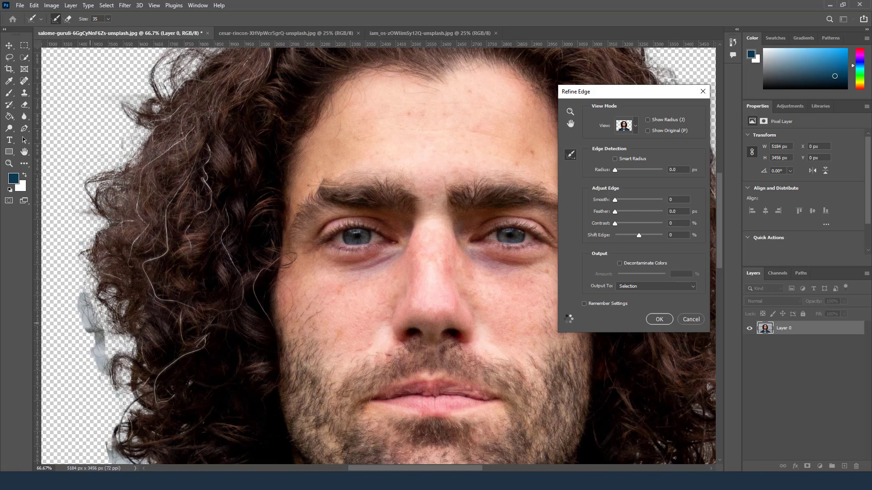
scroll(257, 259, down, 3)
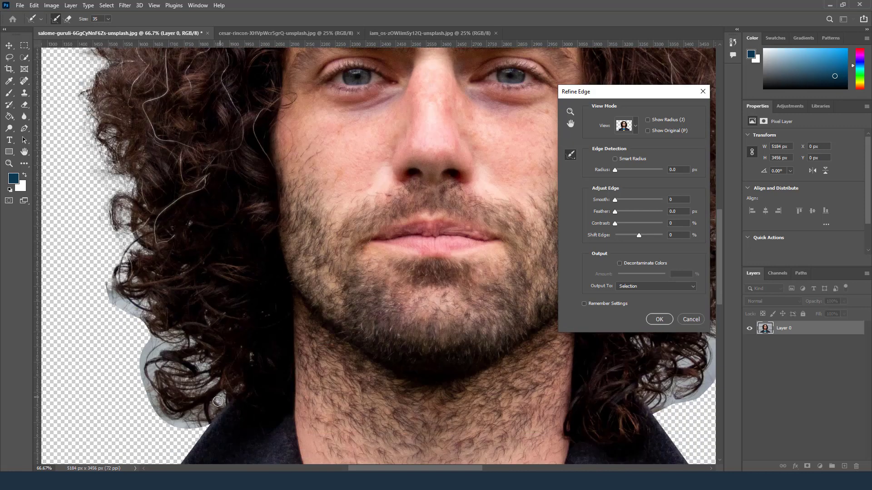
mouse_move(218, 401)
mouse_down()
mouse_move(197, 417)
mouse_move(205, 427)
mouse_move(176, 420)
mouse_move(155, 399)
mouse_move(157, 407)
mouse_move(189, 431)
mouse_move(151, 372)
mouse_move(206, 362)
mouse_move(217, 385)
mouse_move(174, 331)
mouse_move(148, 347)
mouse_move(154, 371)
mouse_move(130, 309)
mouse_move(119, 306)
mouse_move(154, 304)
mouse_move(107, 287)
mouse_move(142, 327)
mouse_up()
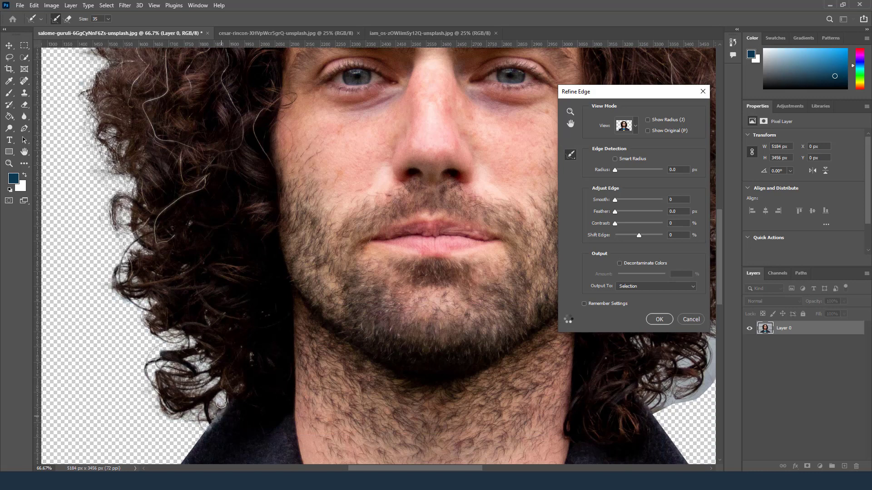
Refine the right side of the hair from the lower curls at the collar up to above eye level.
click(570, 111)
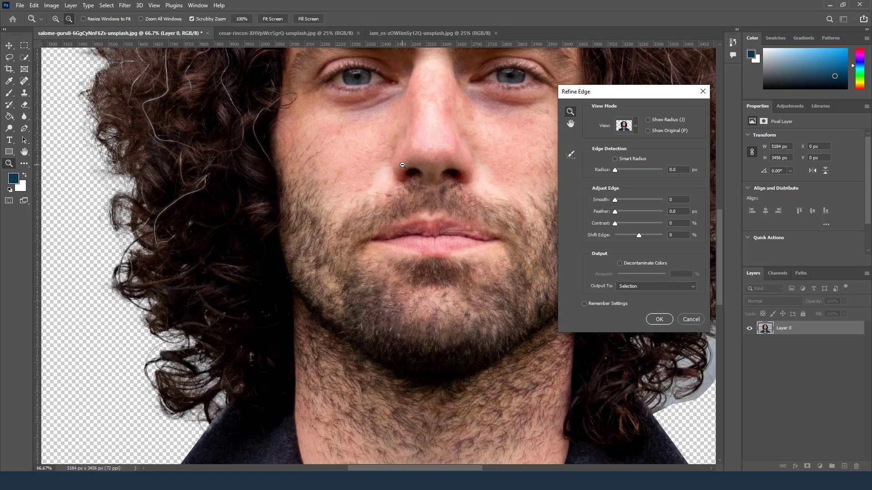
key(ctrl+minus)
key(ctrl+minus)
click(570, 155)
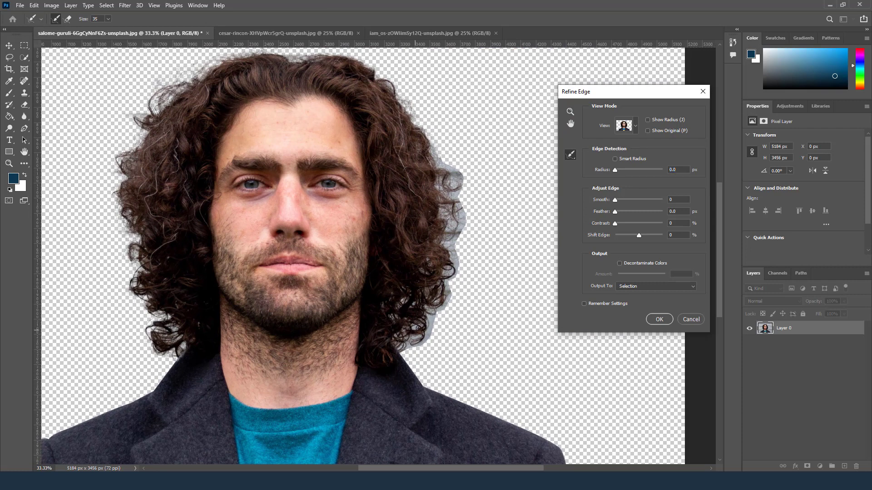
drag(416, 335, 422, 331)
drag(450, 294, 452, 272)
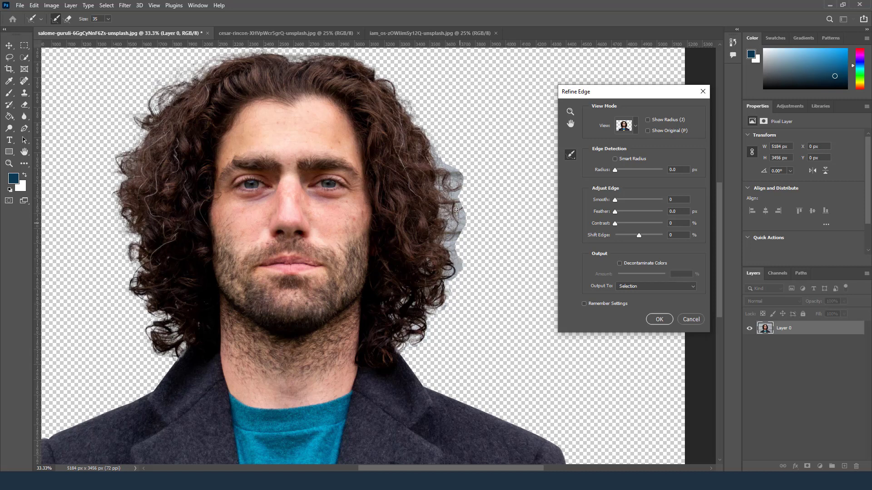
mouse_move(456, 209)
mouse_down()
mouse_move(460, 195)
mouse_move(460, 237)
mouse_move(461, 209)
mouse_up()
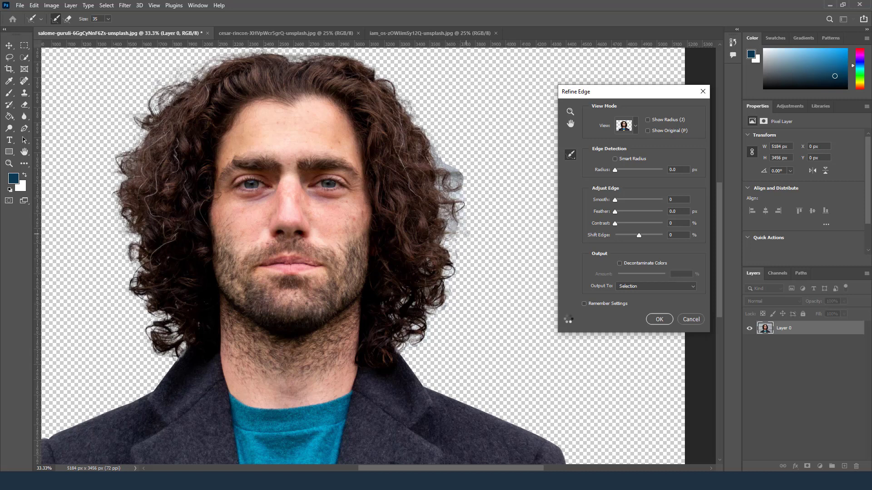
mouse_move(431, 149)
mouse_down()
mouse_move(459, 187)
mouse_move(475, 189)
mouse_move(453, 173)
mouse_move(455, 196)
mouse_up()
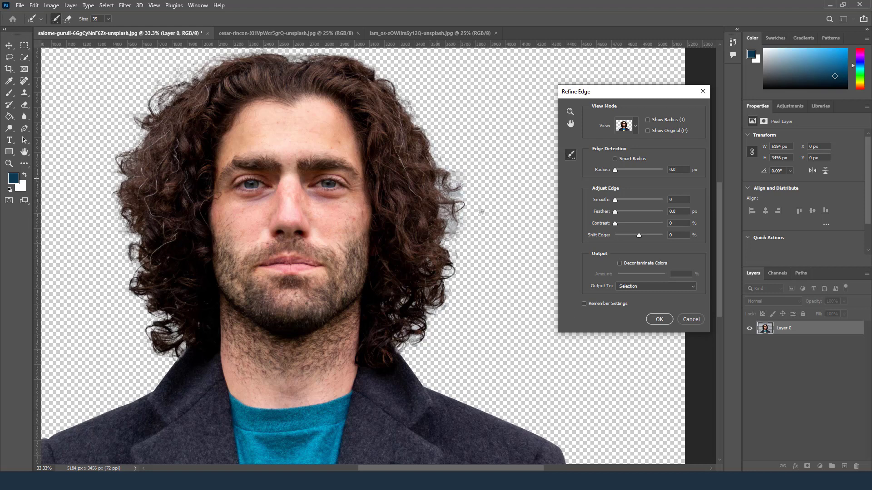
drag(442, 205, 477, 227)
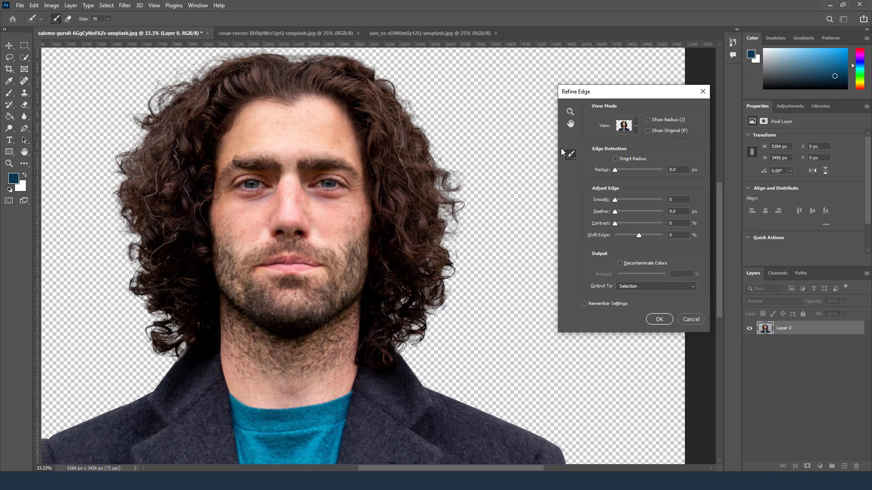
Brush over the top edge of the hair once more and output the refined cutout to a New Layer.
click(570, 111)
alt+click(338, 107)
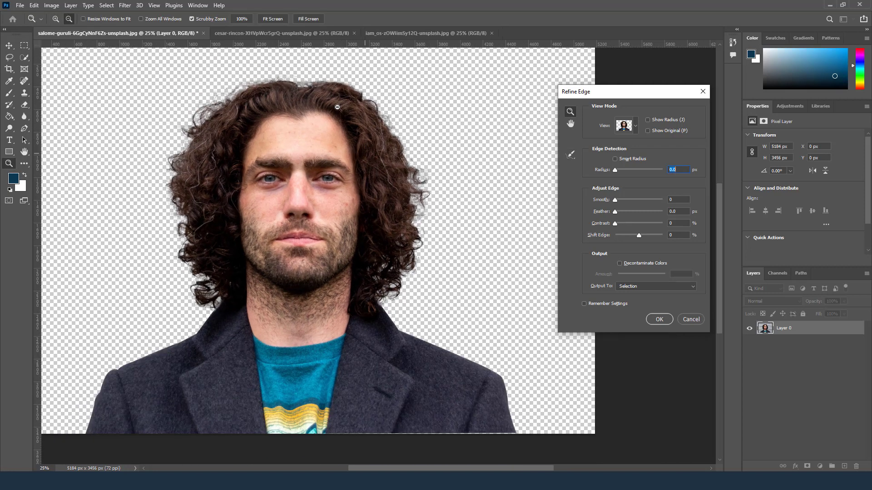
click(571, 155)
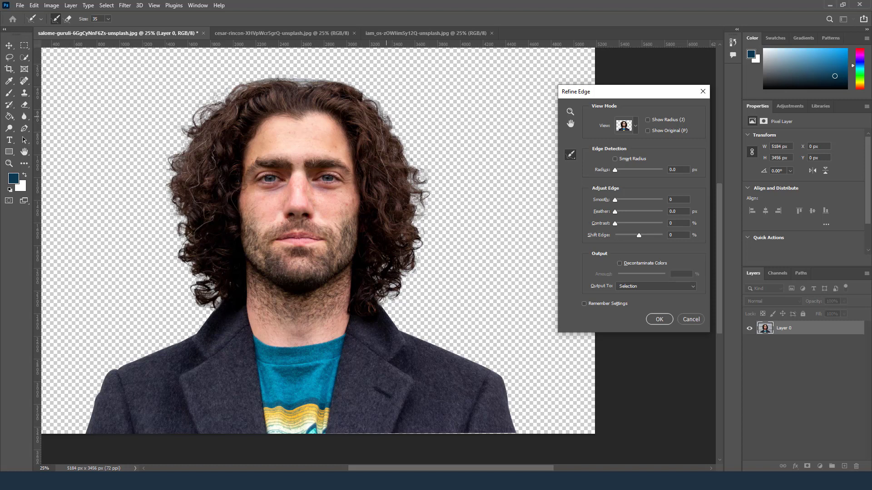
mouse_move(384, 114)
mouse_down()
mouse_move(254, 78)
mouse_move(219, 98)
mouse_up()
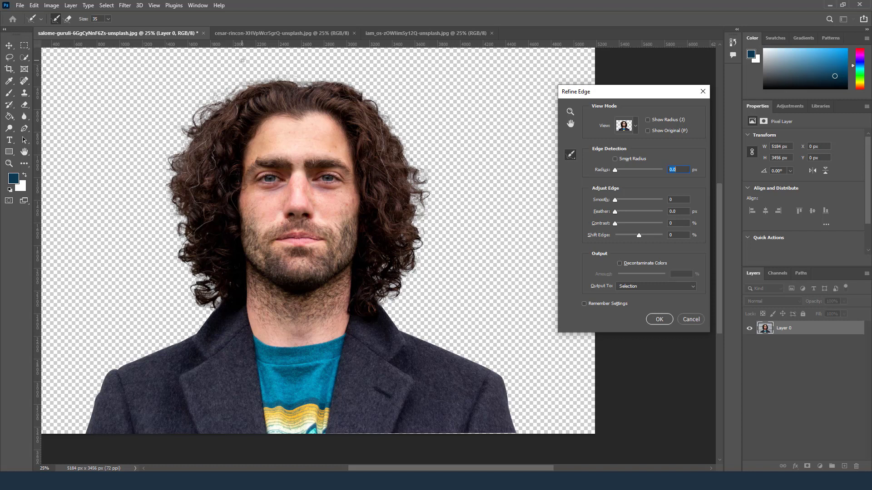
click(644, 287)
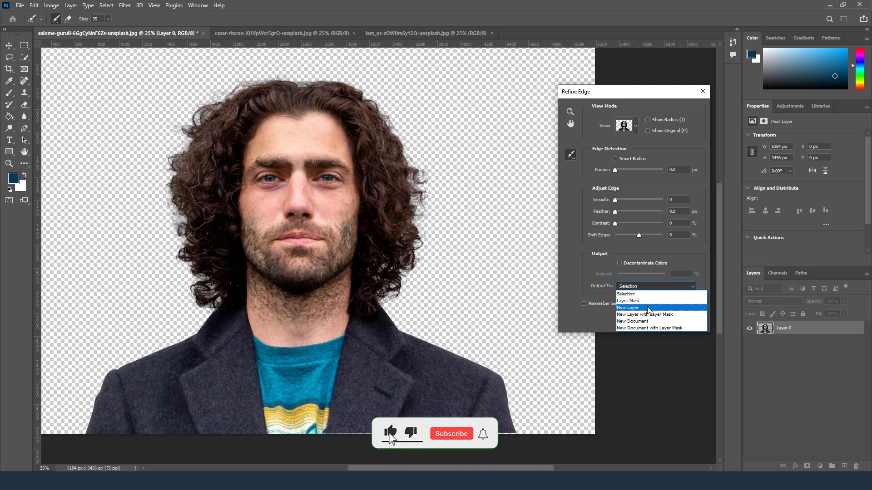
click(649, 308)
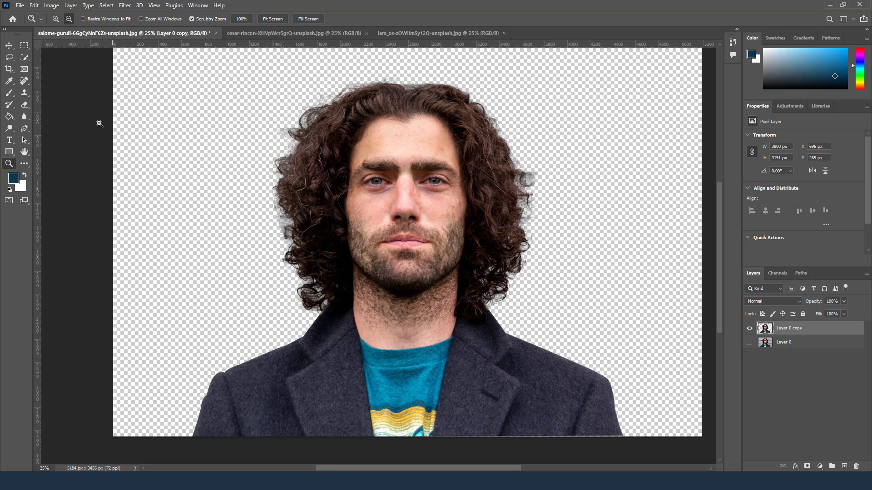
Erase the leftover background haze beside the left curls and along the top of the hair with the Eraser at 100% opacity.
click(24, 105)
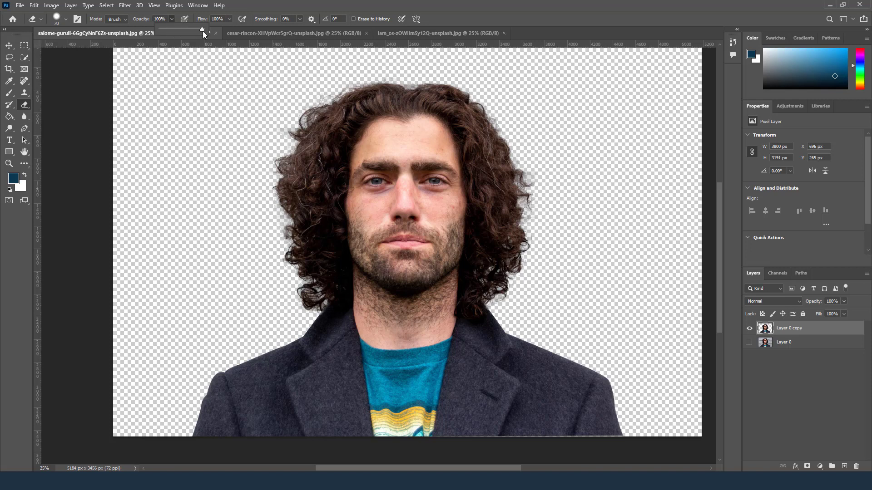
click(284, 223)
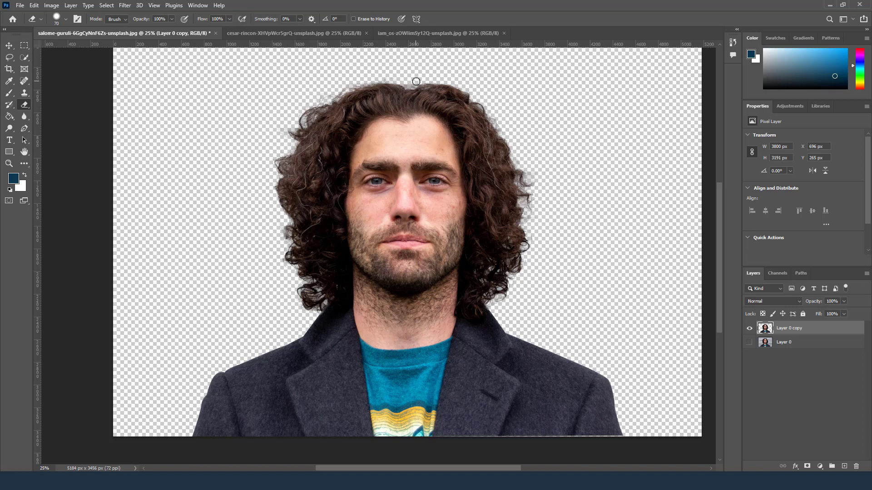
drag(357, 78, 336, 81)
Duplicate the cutout layer Layer 0 copy, keeping the suggested name.
right_click(816, 330)
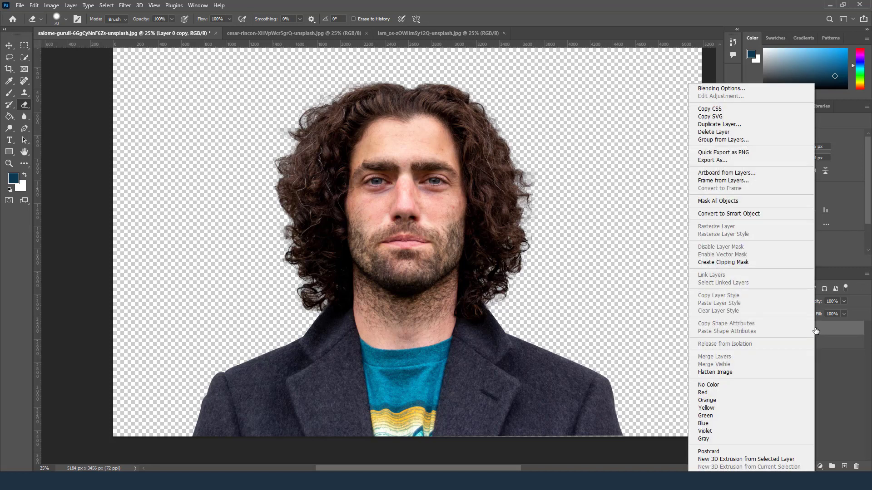
click(732, 125)
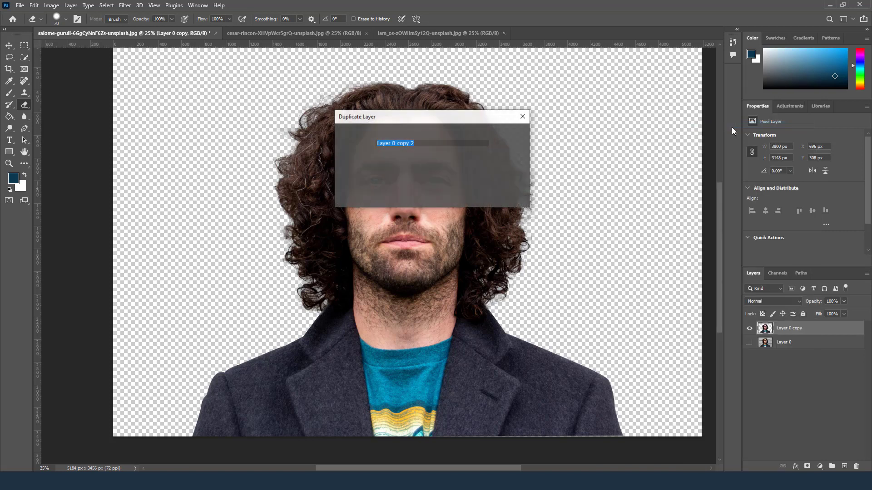
click(513, 134)
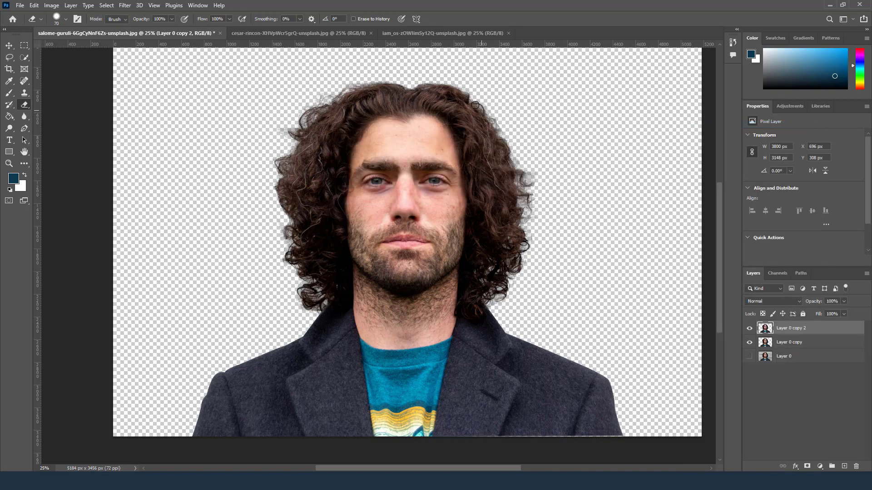
Duplicate the cutout layer Layer 0 copy 2 within the same document, keeping the suggested name.
right_click(816, 328)
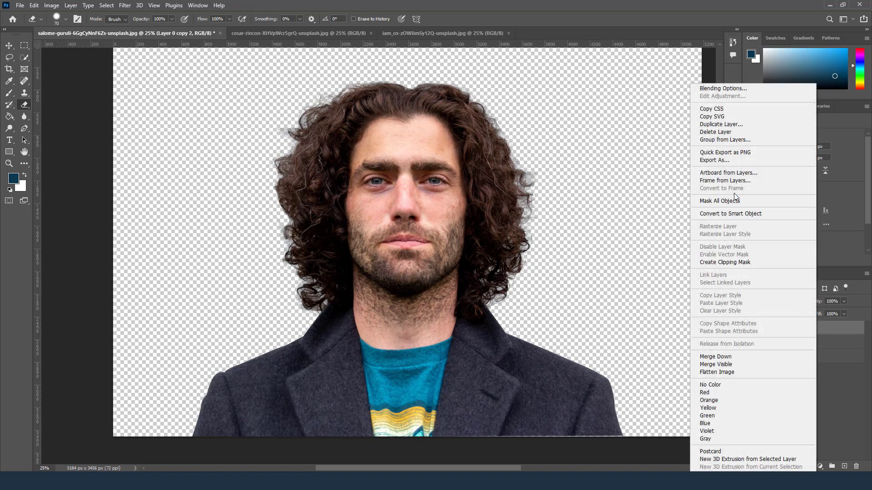
click(721, 125)
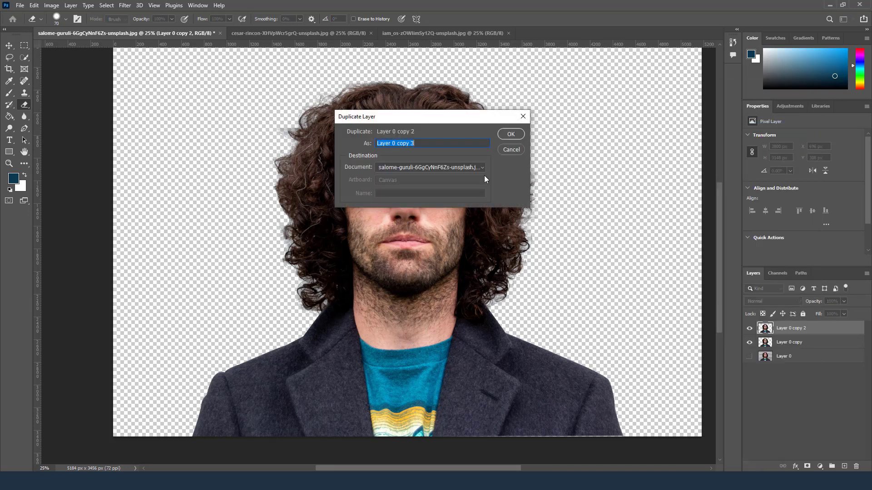
click(509, 135)
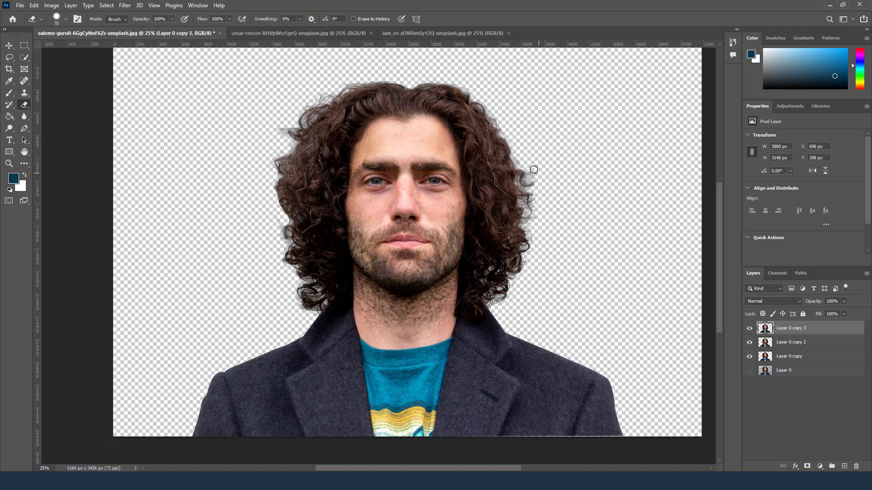
Merge Layer 0 copy, Layer 0 copy 2 and Layer 0 copy 3 into one layer.
ctrl+click(811, 343)
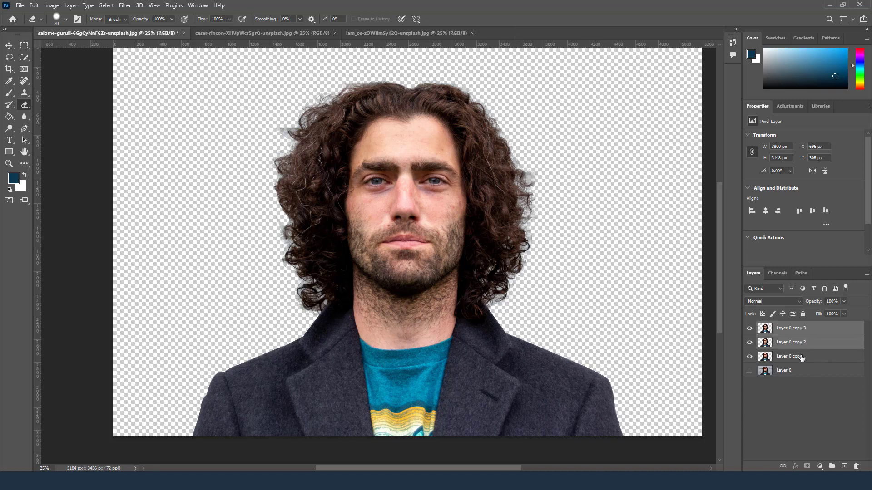
ctrl+click(802, 358)
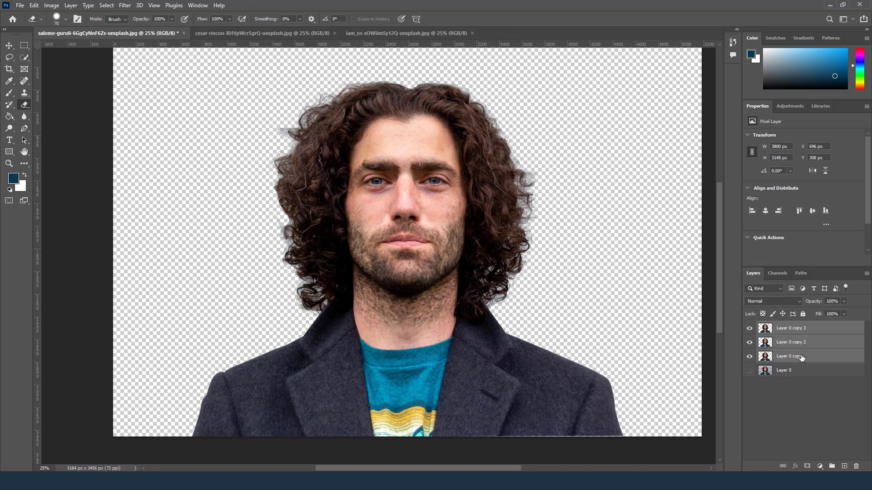
right_click(800, 330)
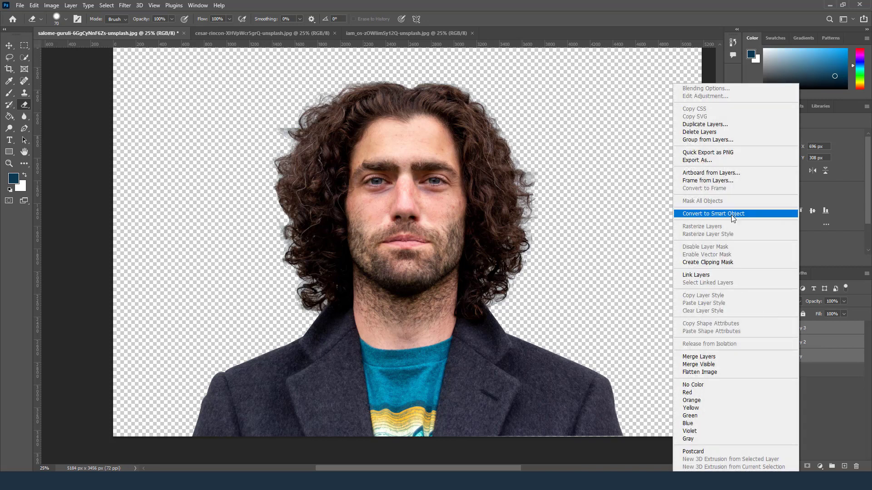
click(728, 358)
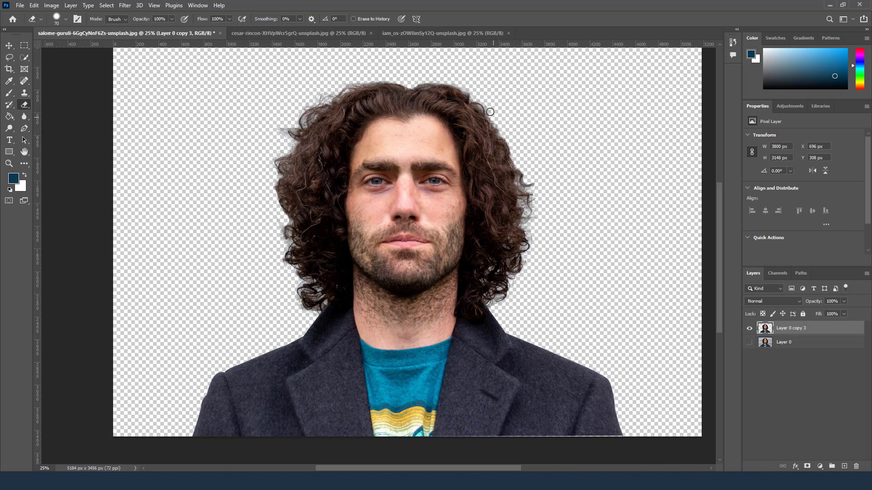
Erase the remaining haze along the top of the hair, and reduce the Eraser size to 40 for the side curls.
drag(477, 97, 423, 81)
key(z)
drag(291, 134, 383, 150)
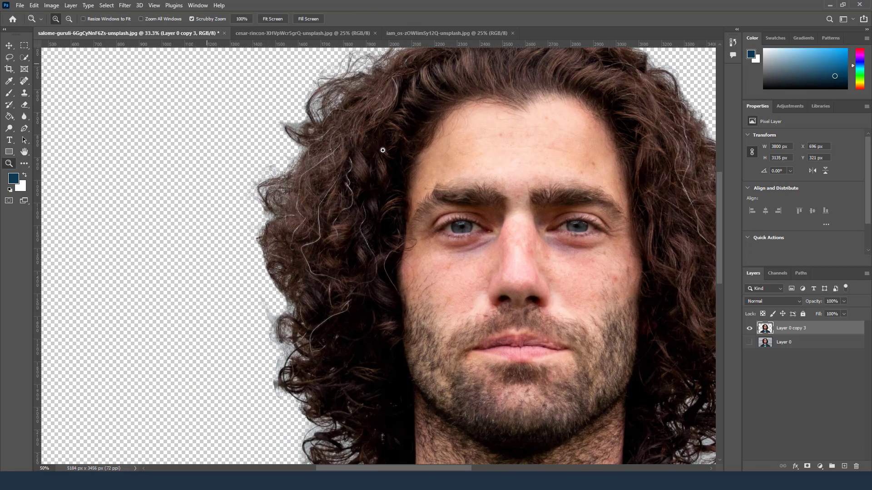
scroll(457, 204, up, 2)
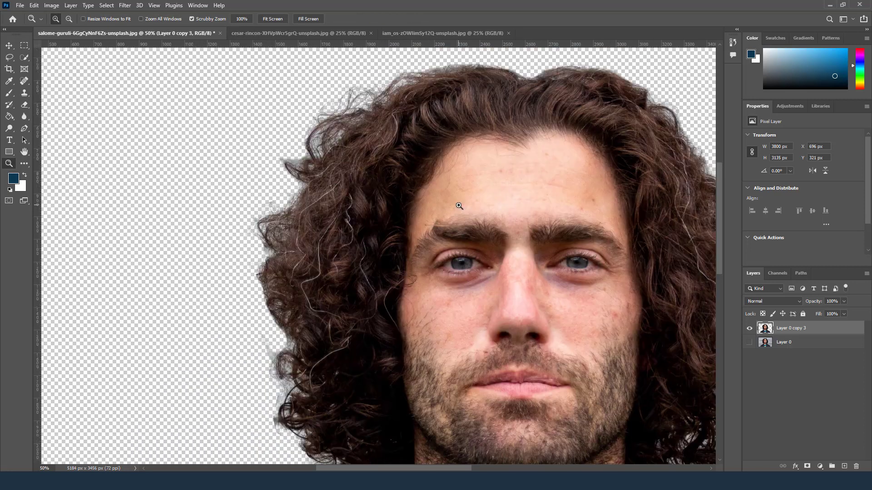
click(24, 105)
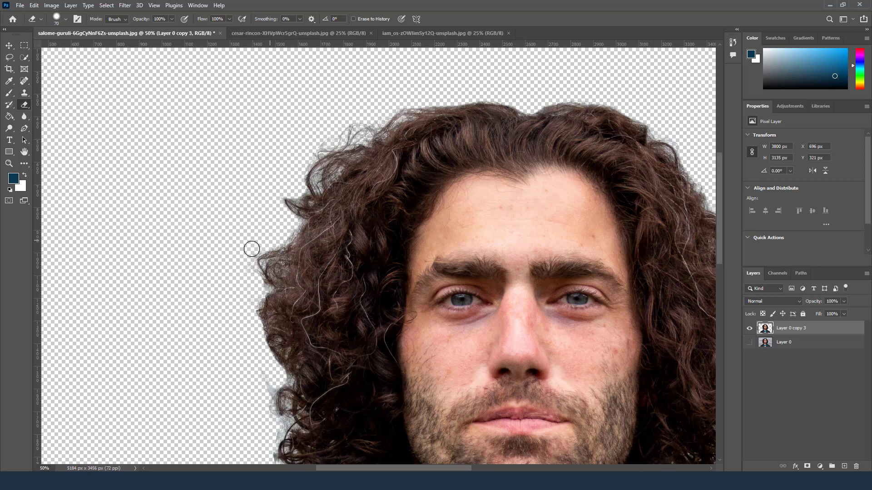
scroll(234, 255, down, 5)
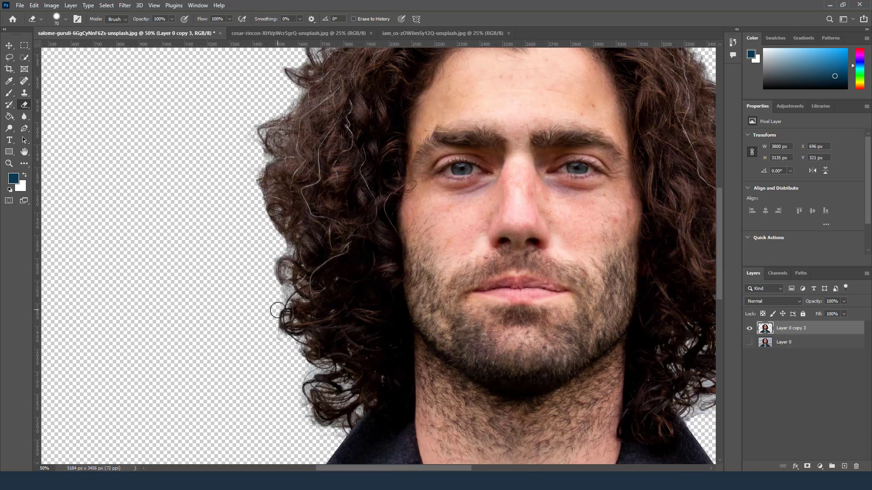
key(bracketleft)
key(bracketleft)
key(bracketleft)
scroll(282, 369, down, 2)
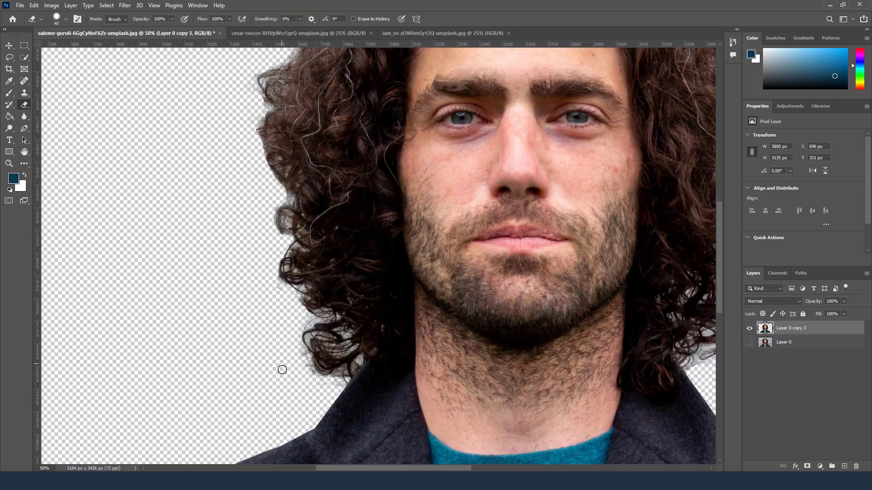
scroll(282, 369, down, 2)
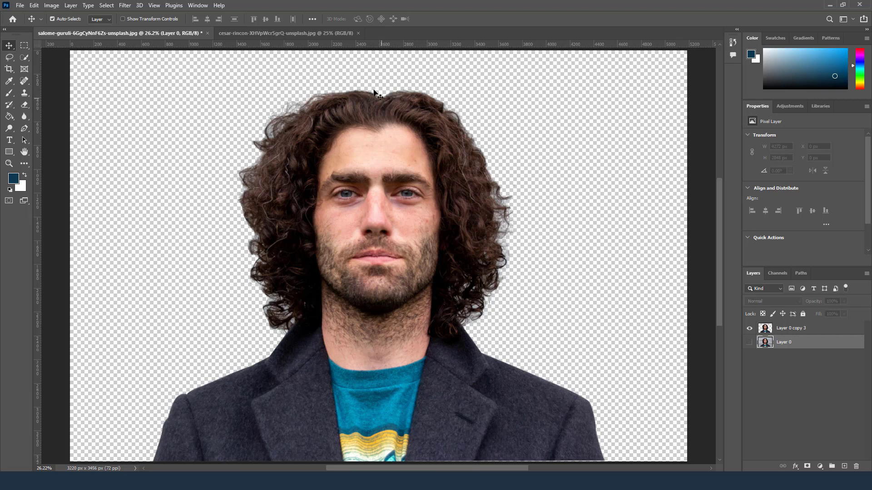
Switch to the black-and-white profile portrait and select the man with the Quick Selection tool's Select Subject.
click(315, 34)
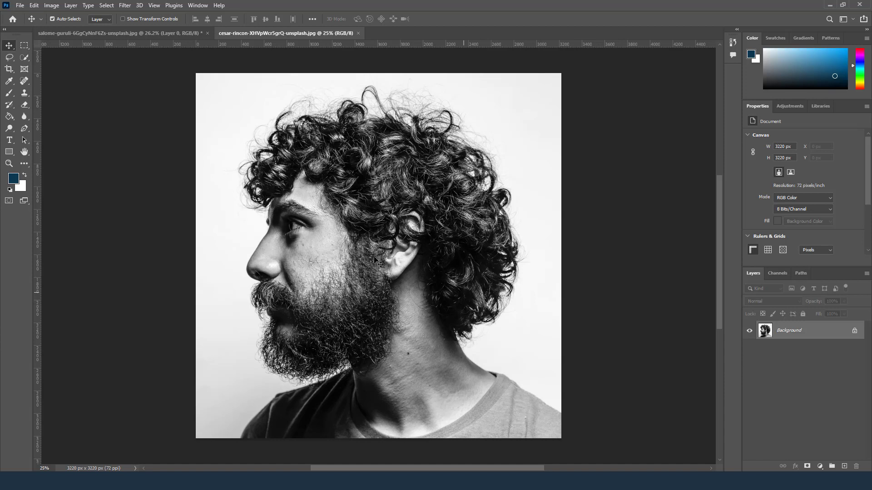
click(24, 57)
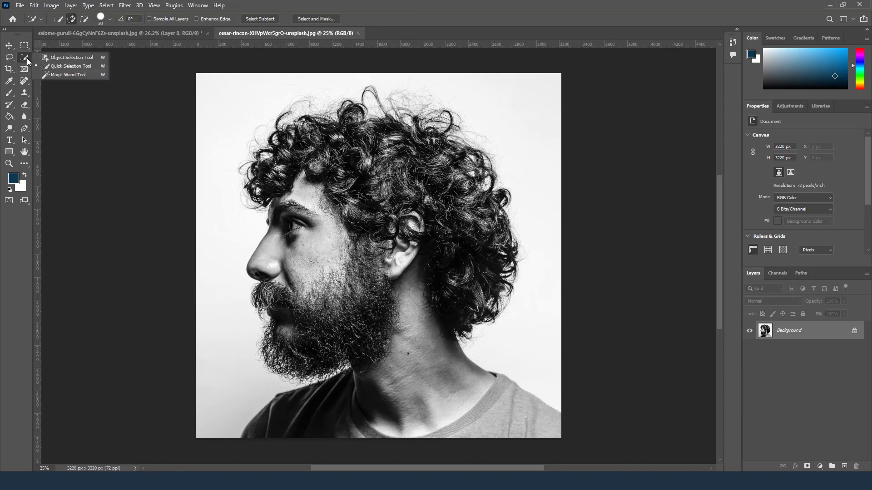
click(72, 66)
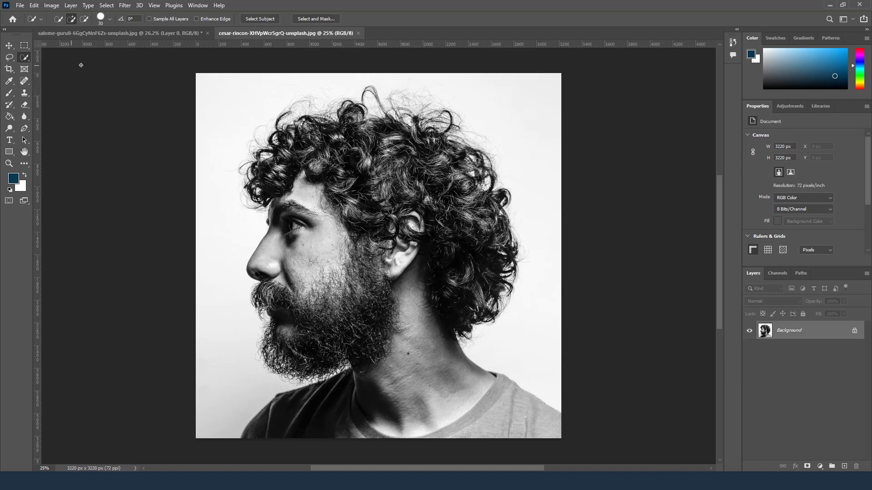
click(259, 19)
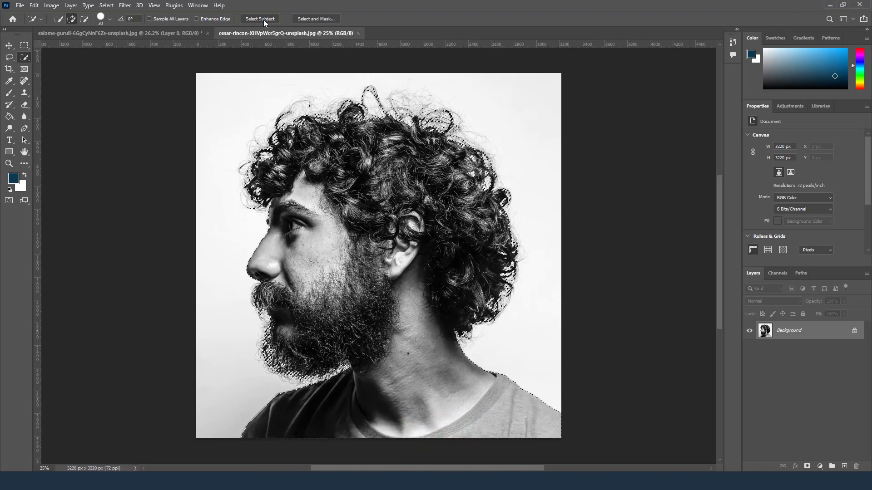
Open the selection in Select and Mask and enable Decontaminate Colors with an amount of 50%.
click(316, 18)
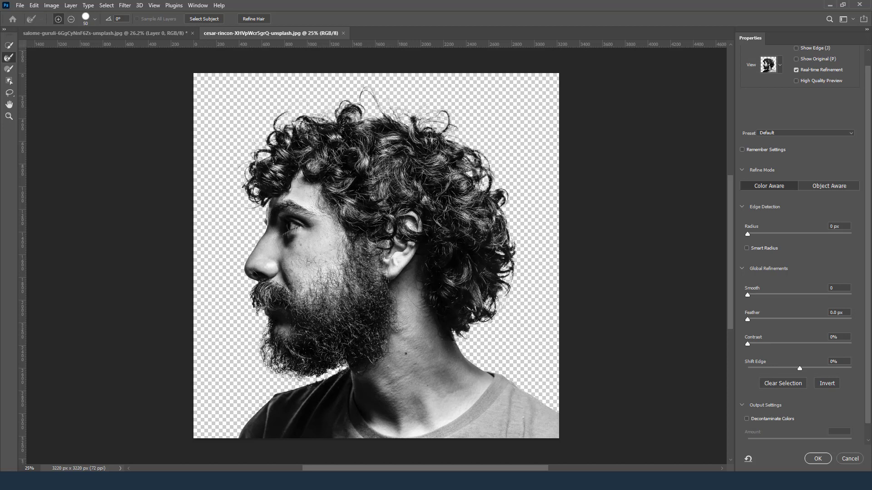
click(746, 419)
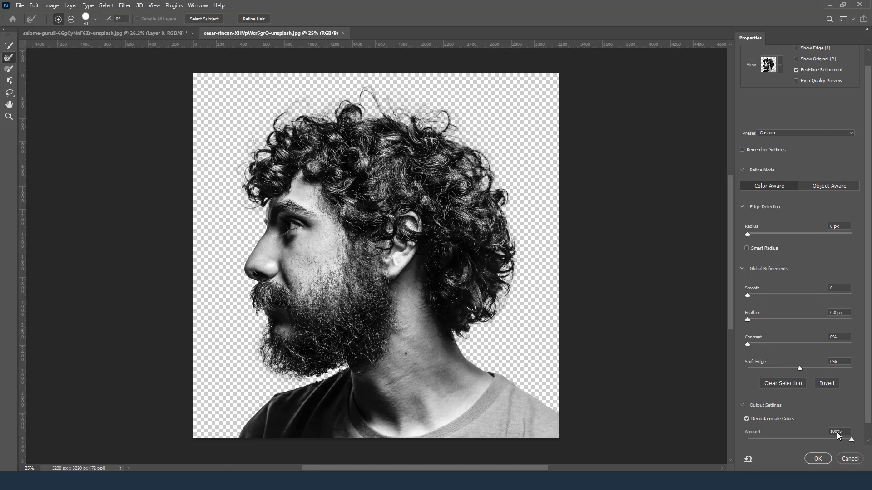
text(50)
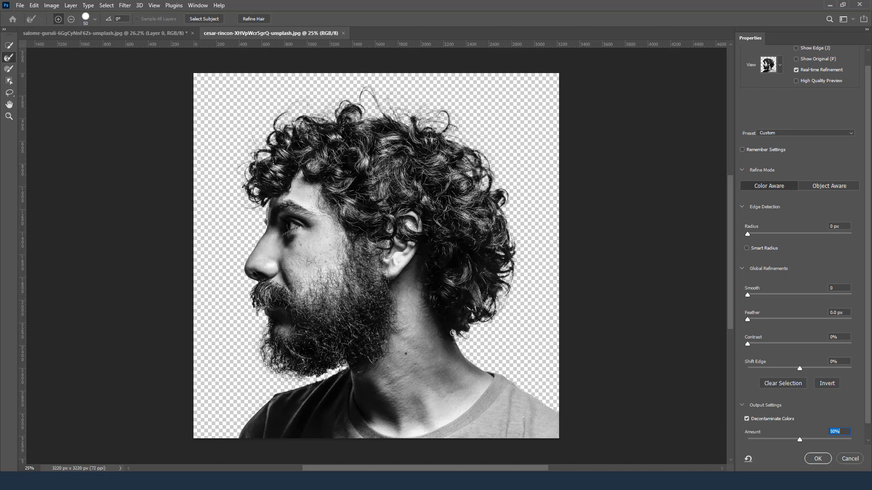
Refine the hair edge from the nape around the back of the head to the top, and output to a new masked layer.
mouse_move(454, 335)
mouse_down()
mouse_move(493, 312)
mouse_move(487, 297)
mouse_move(510, 245)
mouse_up()
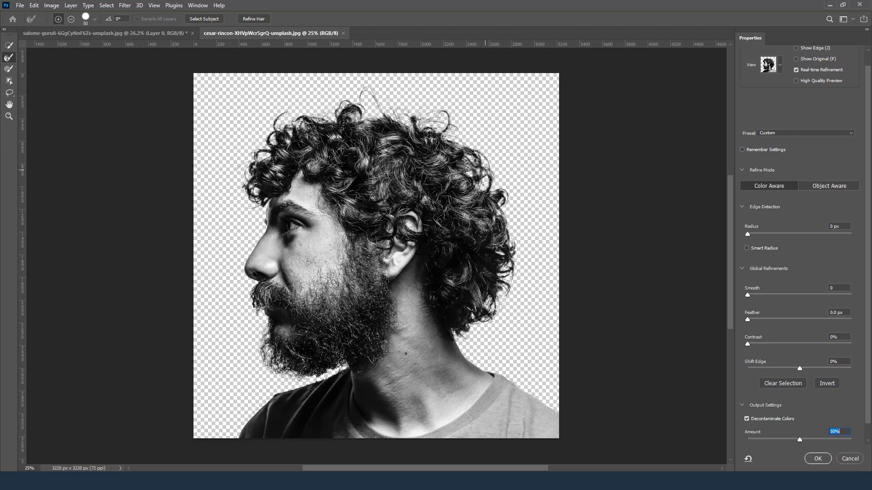
click(356, 115)
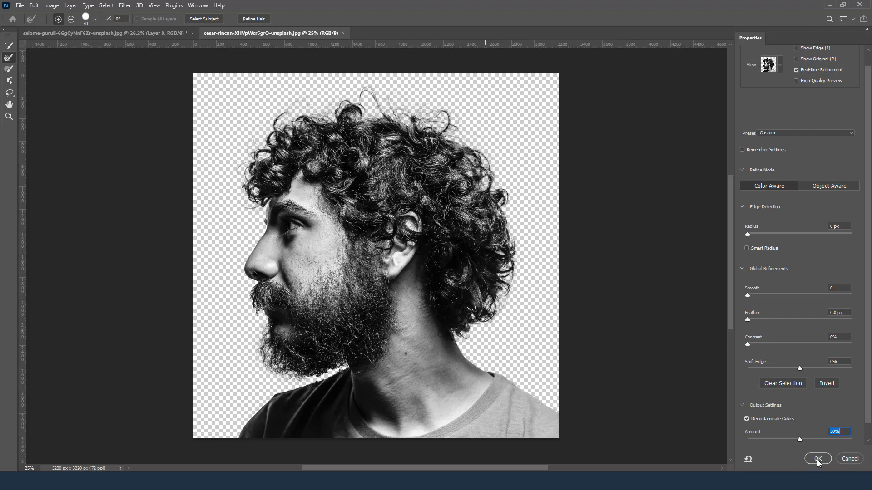
key(Return)
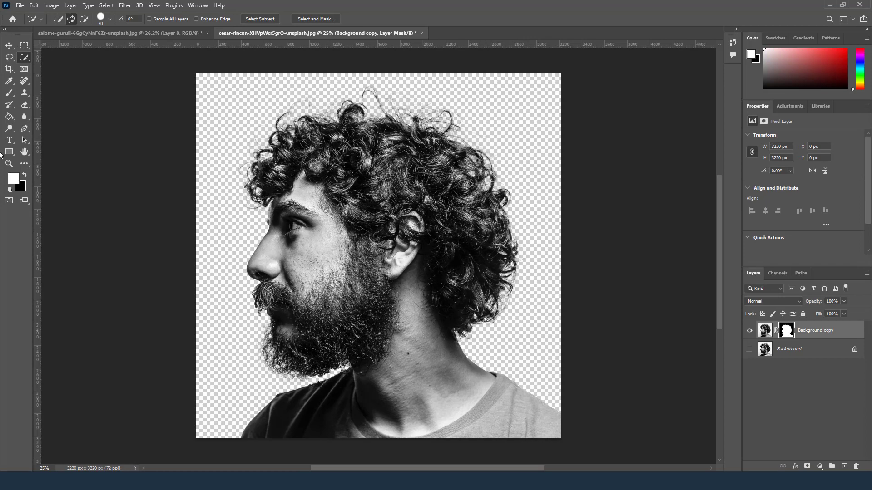
Duplicate the masked Background copy layer twice to thicken the fine hair strands.
click(9, 163)
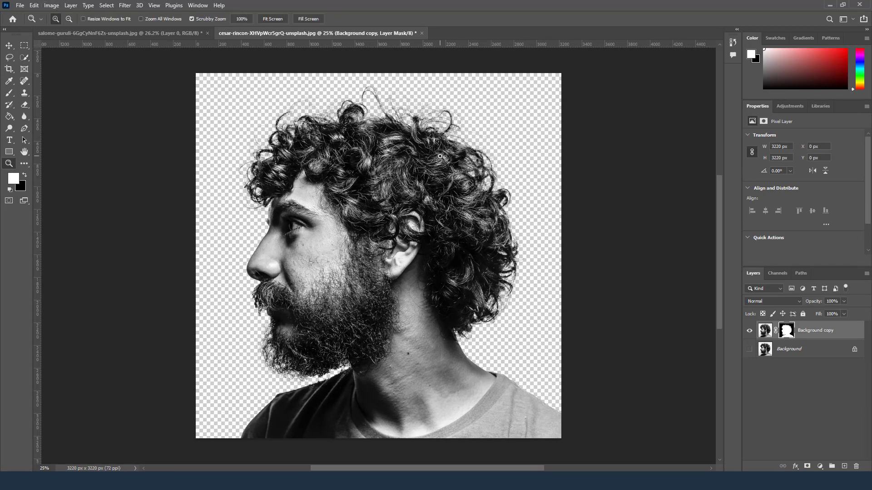
drag(440, 156, 503, 152)
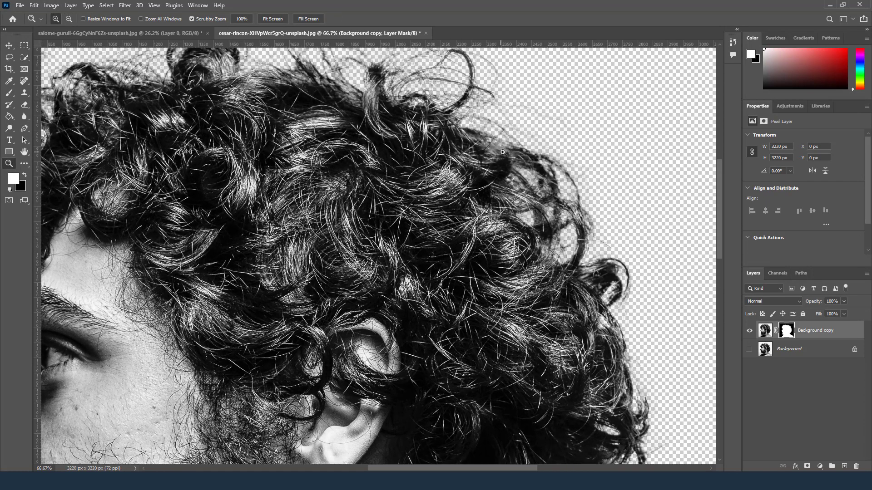
scroll(499, 182, up, 1)
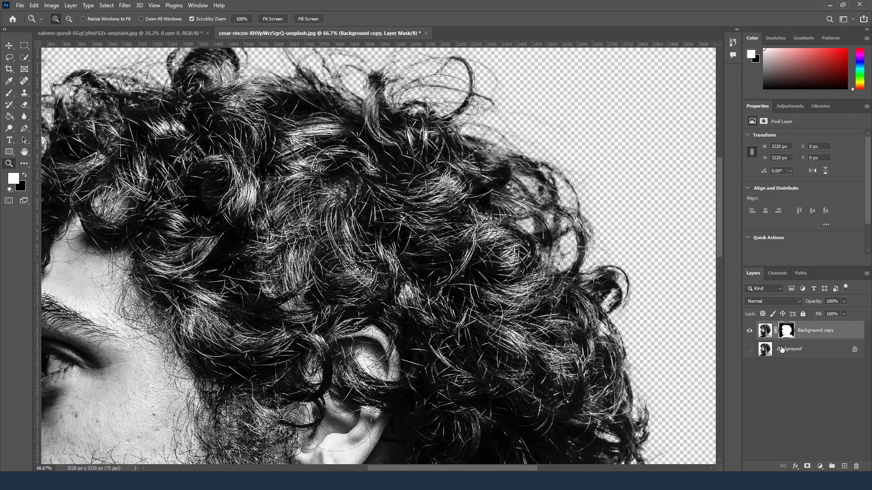
click(69, 19)
click(69, 19)
click(68, 19)
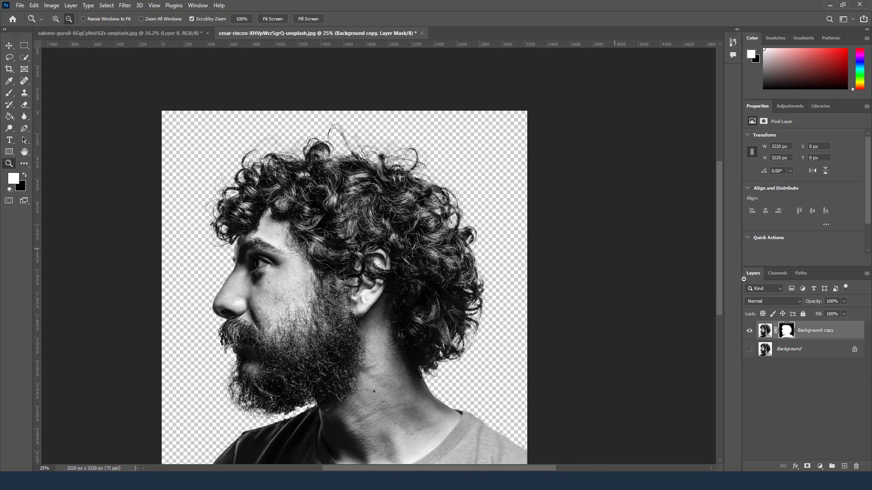
click(765, 330)
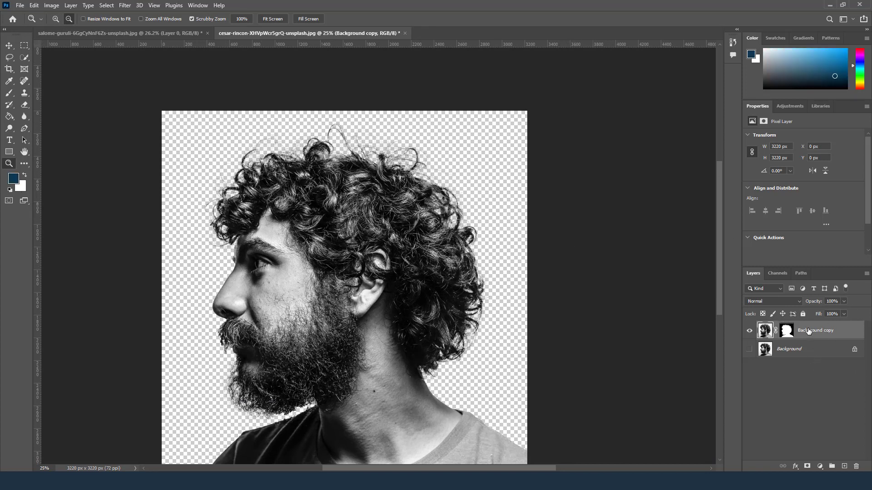
drag(813, 331, 844, 466)
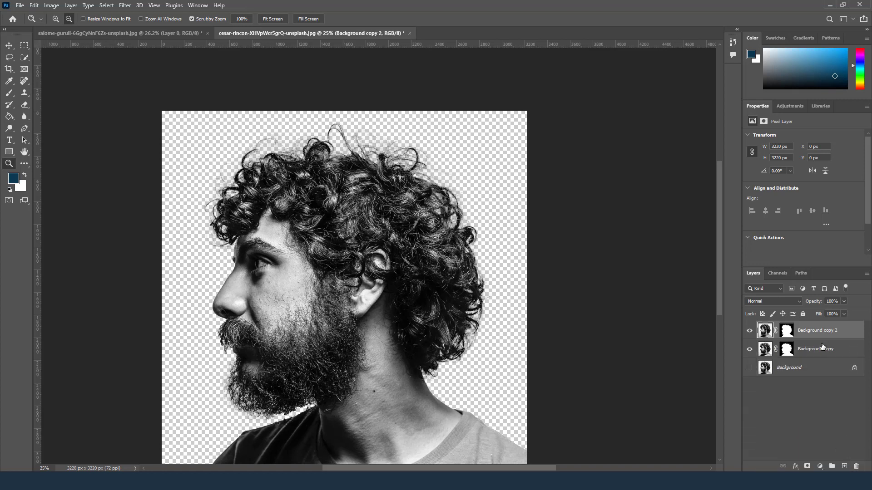
drag(821, 330, 844, 465)
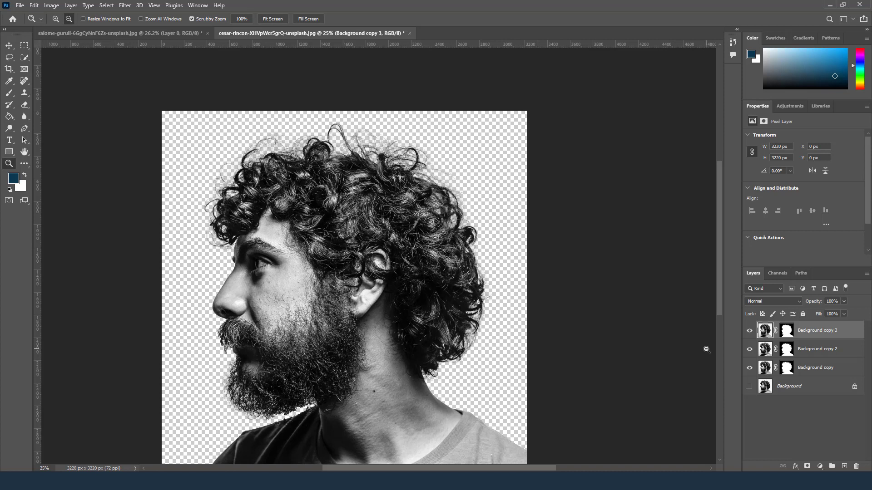
Merge the three masked layers Background copy, Background copy 2 and Background copy 3 into one layer.
shift+click(827, 351)
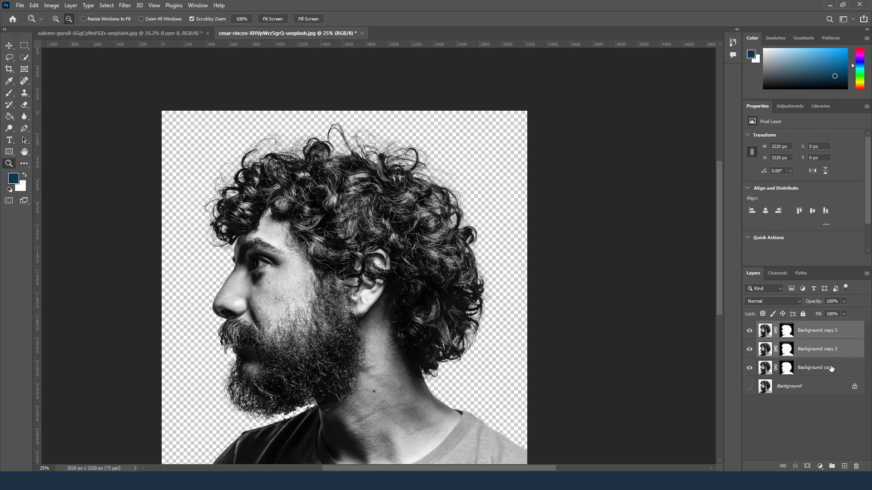
shift+click(830, 369)
right_click(816, 332)
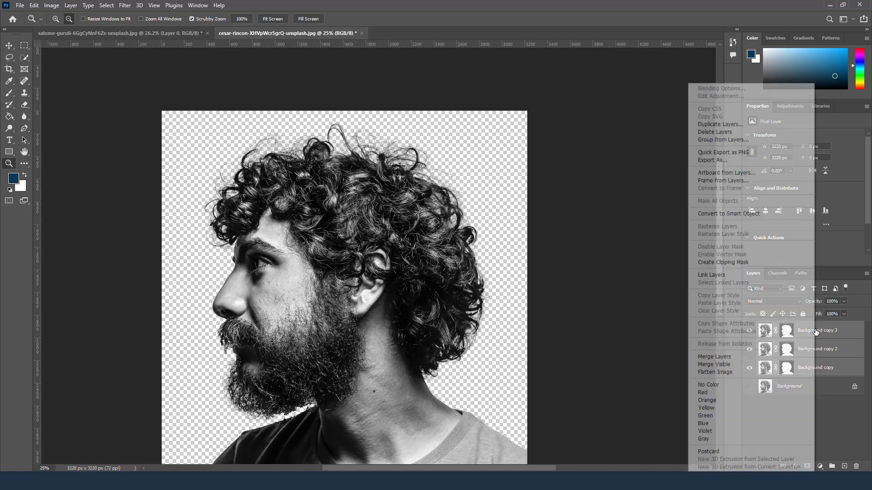
click(735, 357)
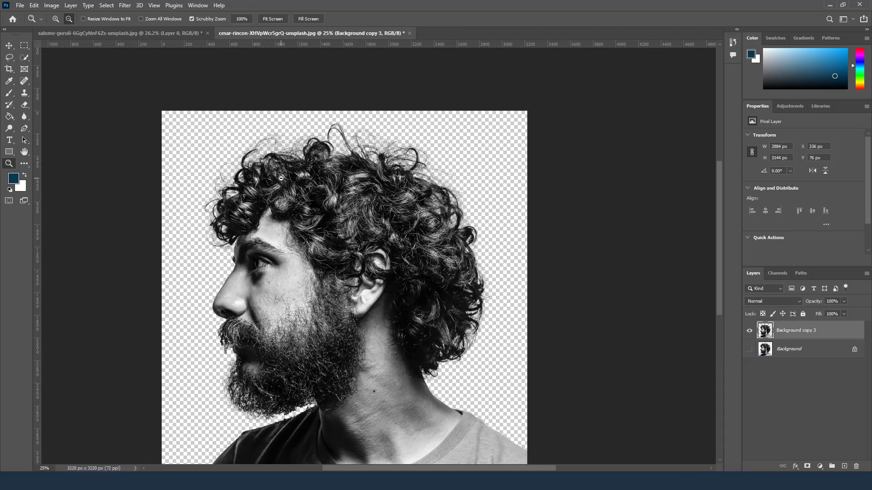
Examine the merged cutout's hair edges up close, from the top and forehead curls around to the back of the head.
click(55, 19)
click(383, 256)
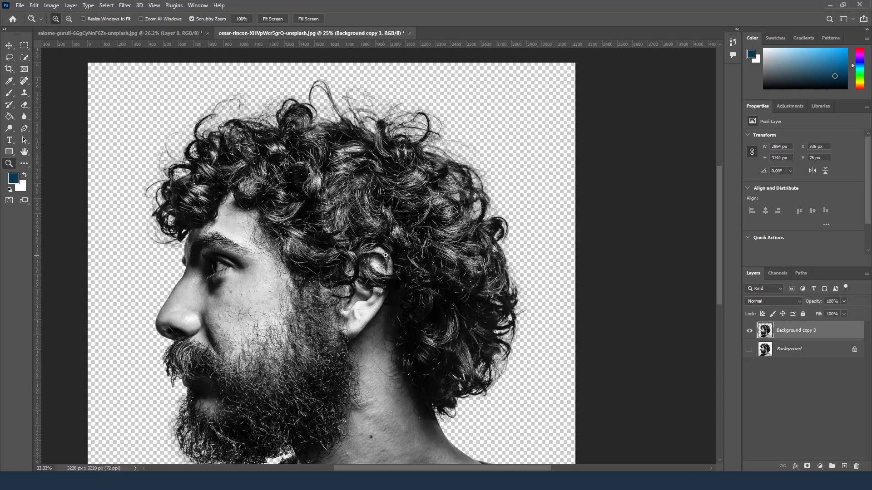
click(383, 256)
click(383, 256)
click(383, 256)
drag(433, 156, 691, 332)
drag(355, 73, 487, 231)
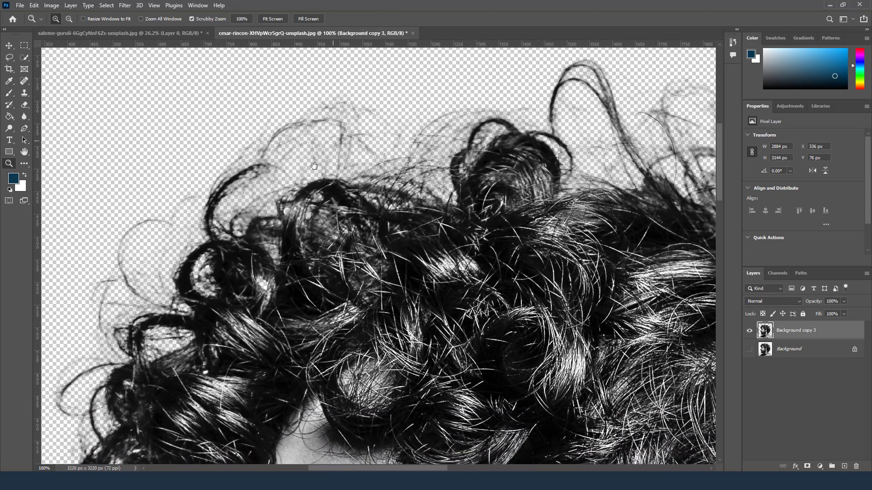
drag(518, 370, 523, 229)
drag(258, 298, 319, 218)
click(24, 105)
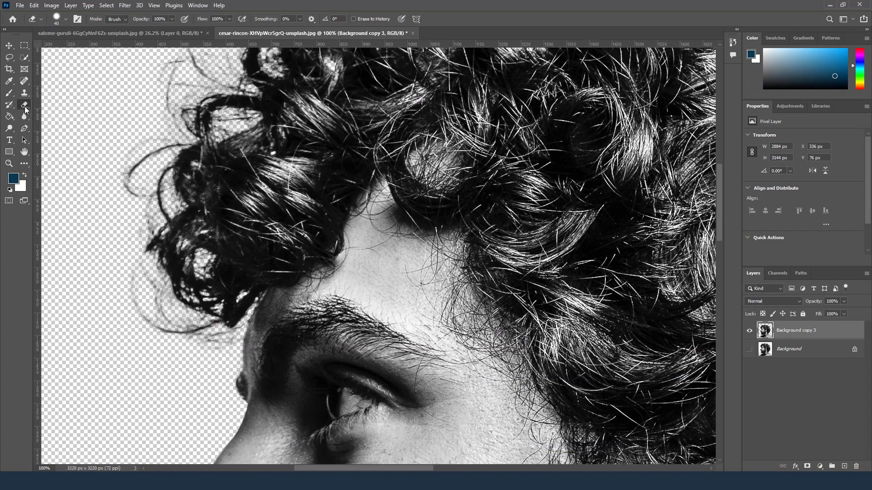
drag(567, 186, 291, 94)
drag(658, 208, 351, 244)
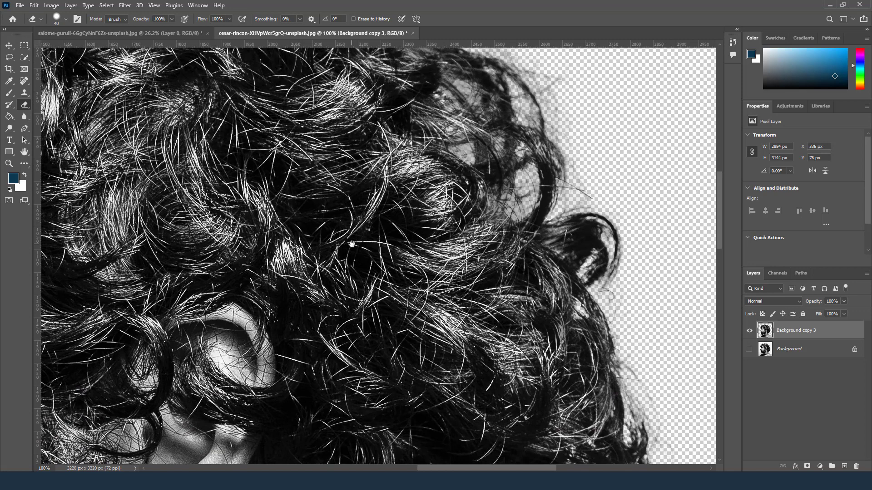
click(9, 163)
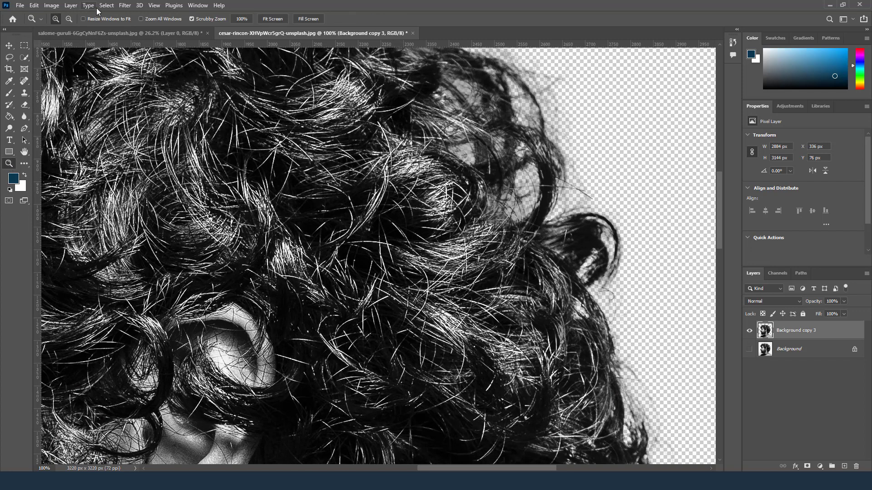
click(69, 19)
click(387, 172)
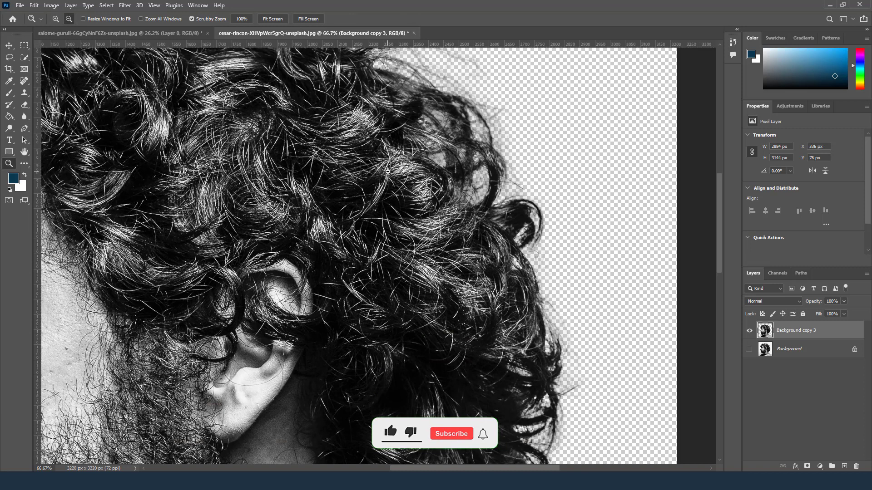